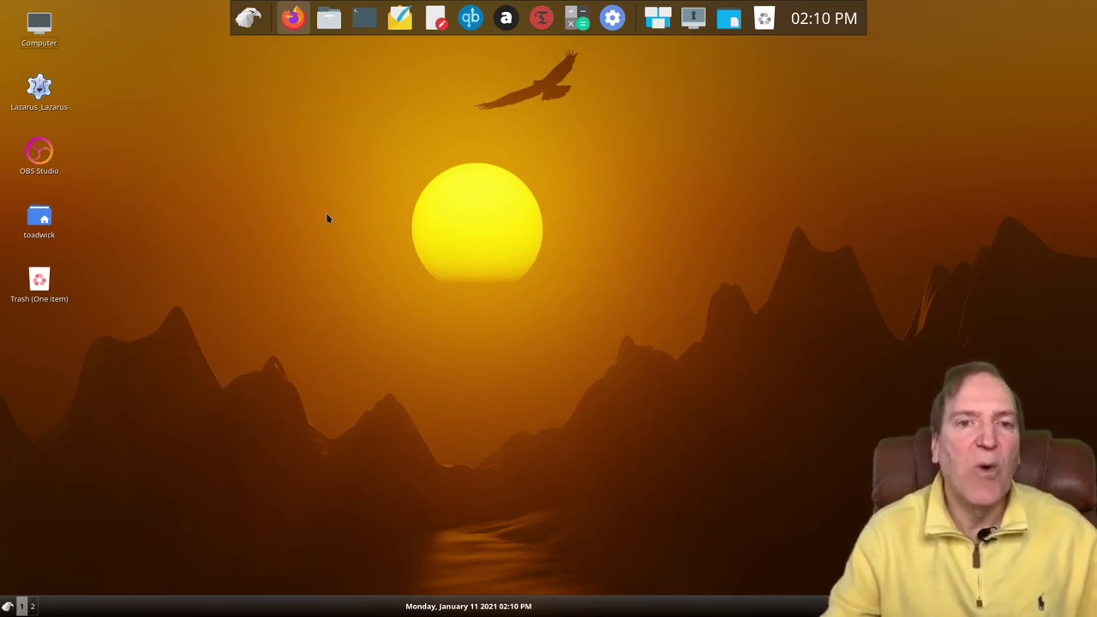
# Switch to PlayOnLinux and open its list of programs available to install.
pyautogui.click(292, 27)
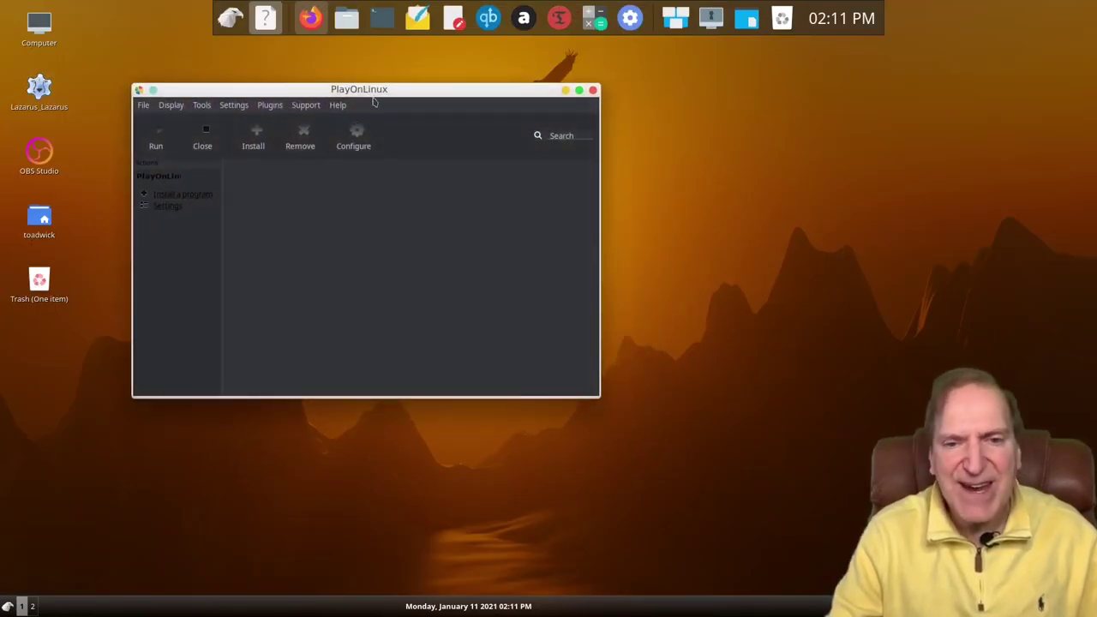
pyautogui.moveTo(376, 88); pyautogui.dragTo(402, 65)
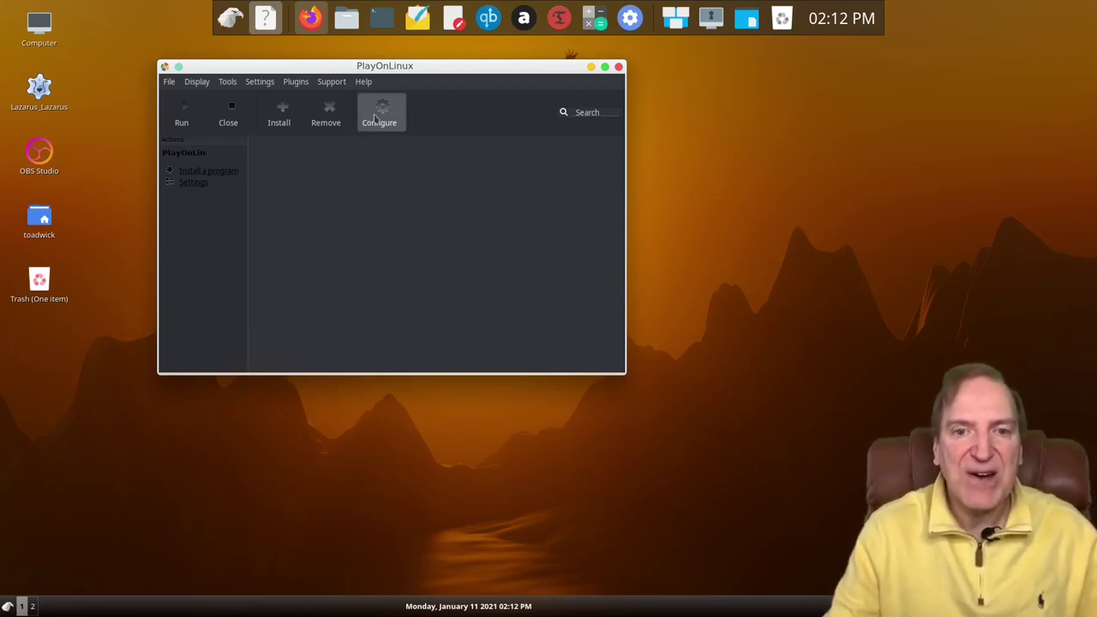
pyautogui.click(278, 109)
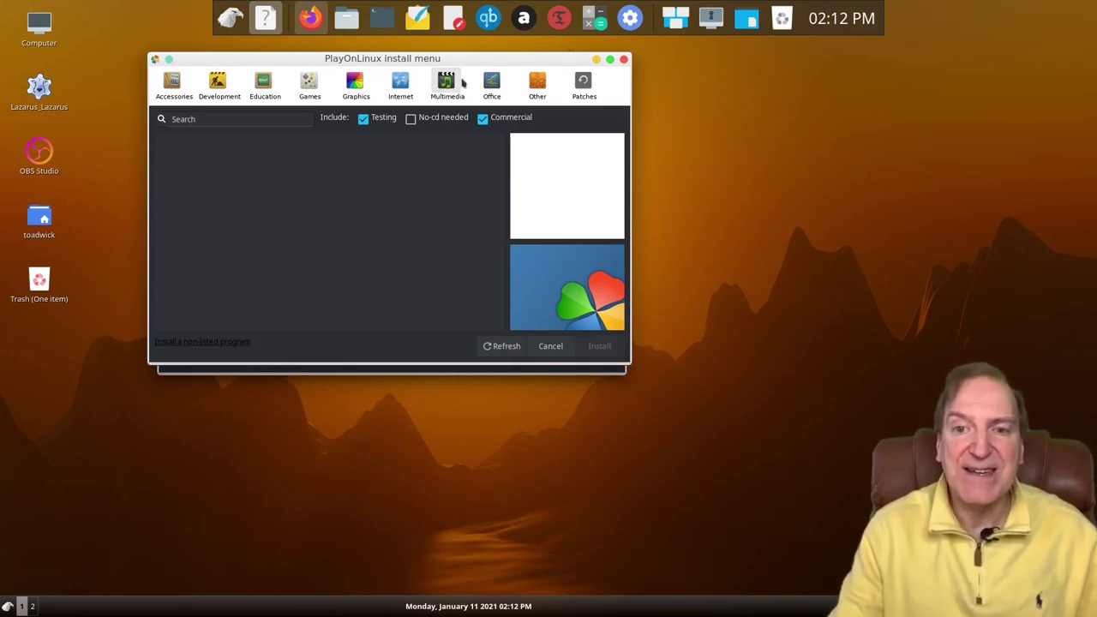
# Look through the Office category and show the description of Microsoft Office 2010.
pyautogui.click(491, 86)
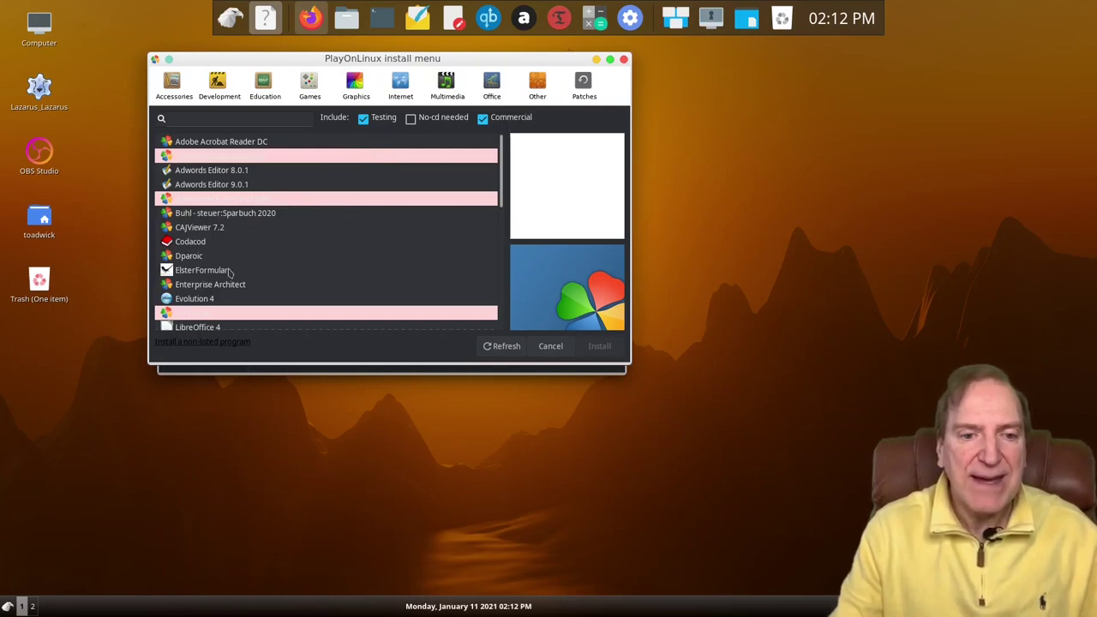
pyautogui.scroll(-1, 233, 272)
pyautogui.scroll(-3, 240, 282)
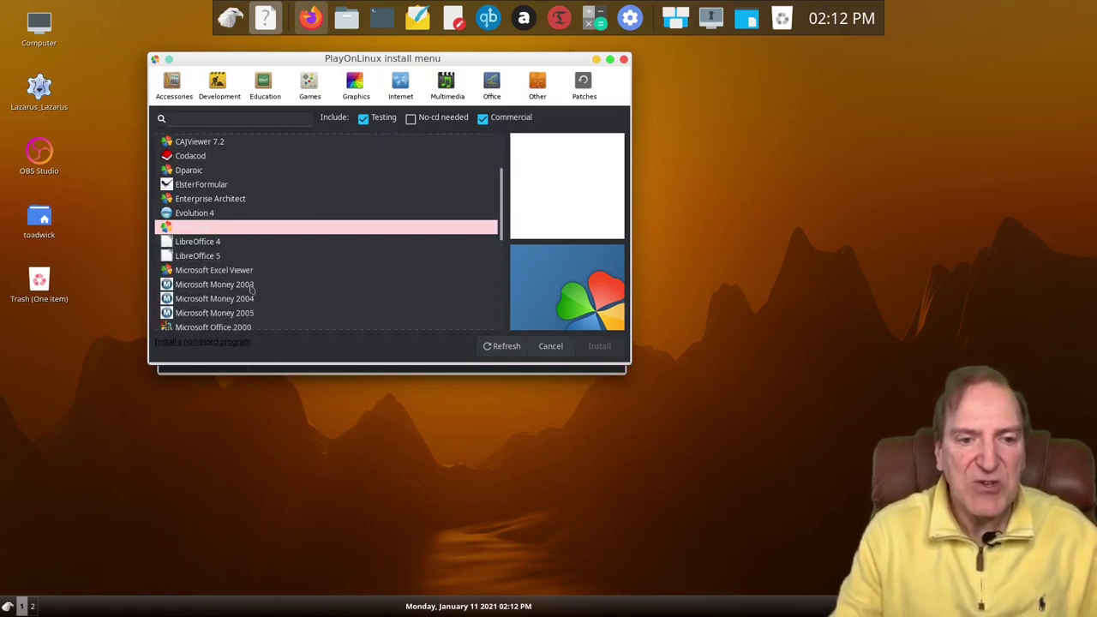
pyautogui.scroll(-4, 244, 287)
pyautogui.click(219, 317)
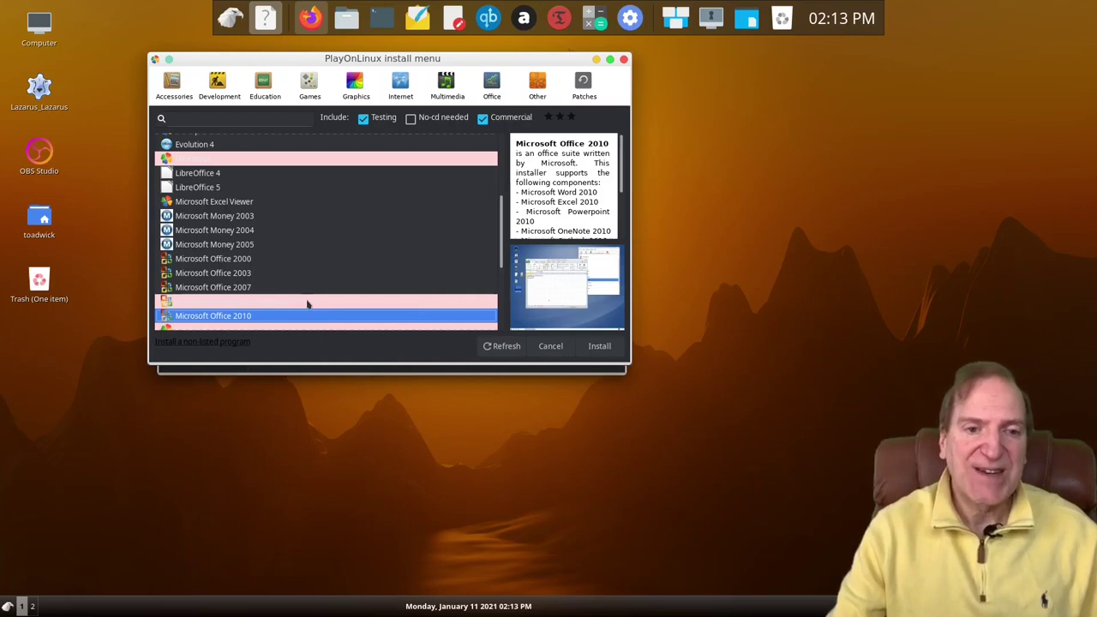
# Look through the Graphics category and show the description of Photomatix Pro 5.
pyautogui.click(358, 96)
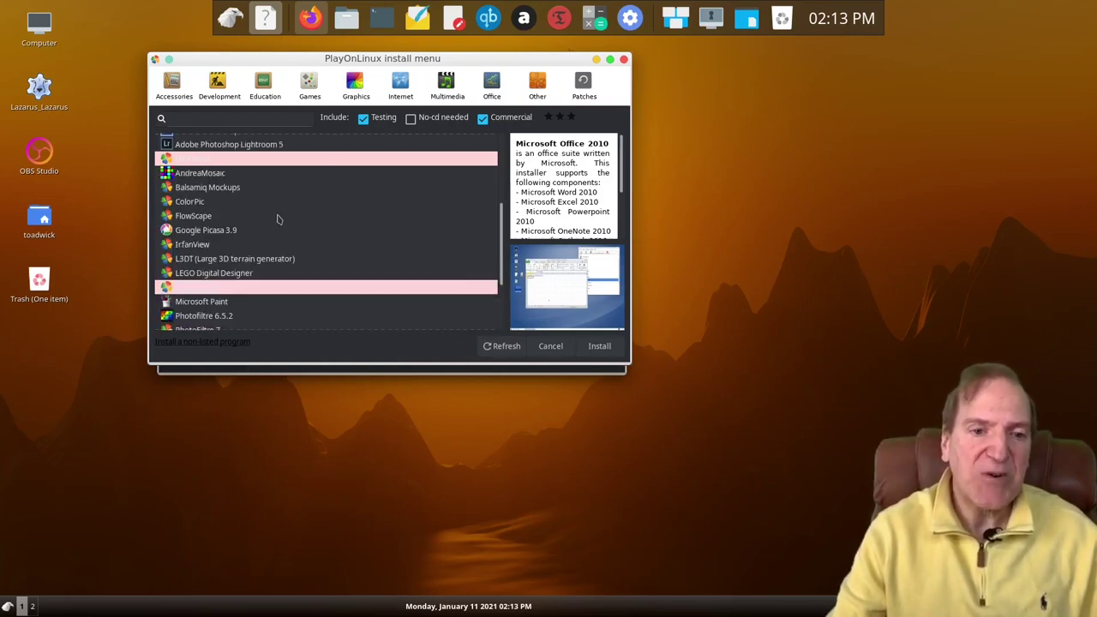
pyautogui.scroll(-2, 274, 279)
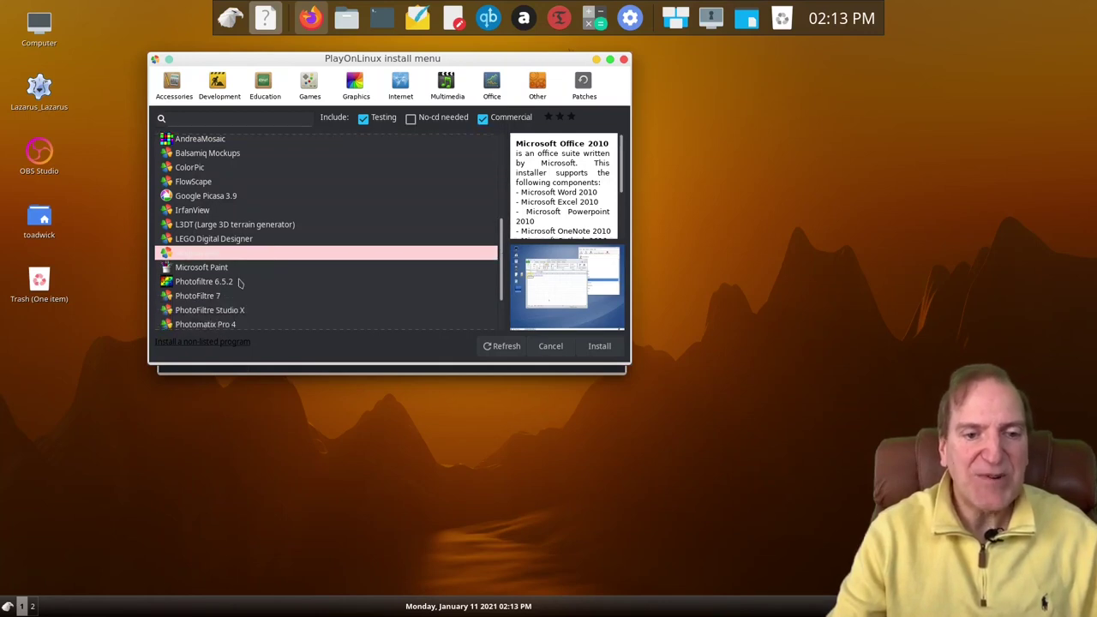
pyautogui.scroll(-4, 240, 283)
pyautogui.click(232, 276)
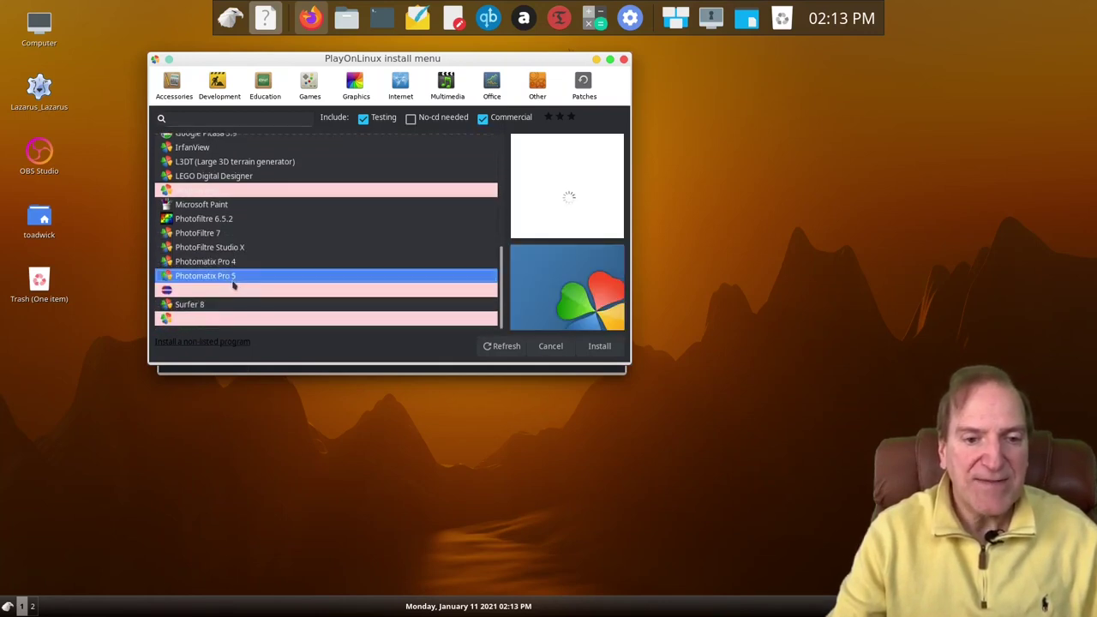
# Find Adobe Photoshop CS6 among the Graphics programs and show its description.
pyautogui.scroll(5, 286, 227)
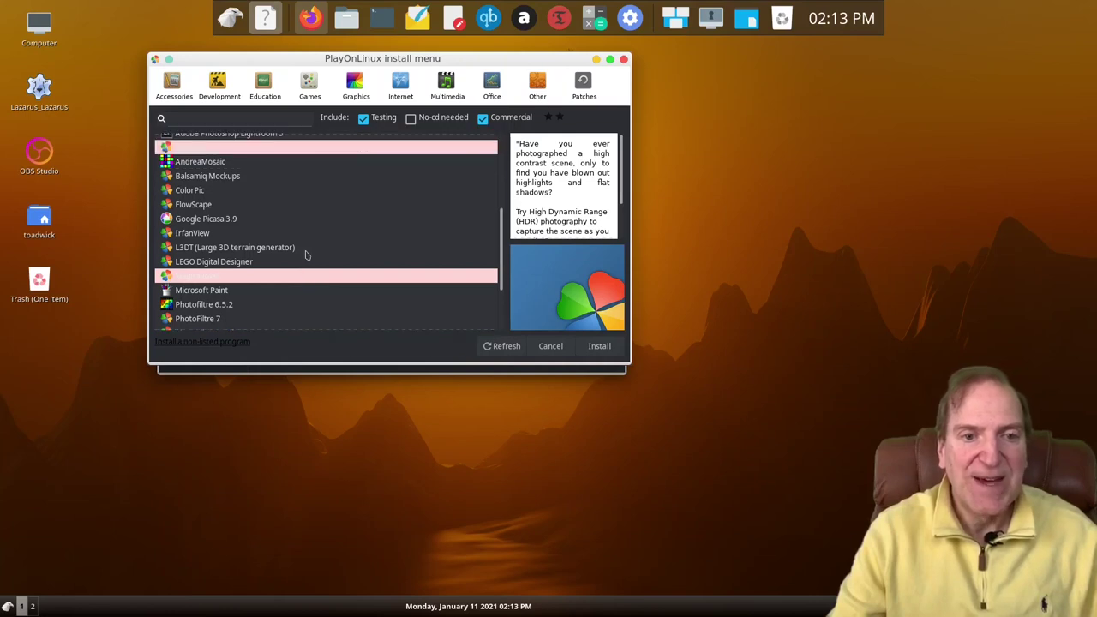
pyautogui.scroll(2, 306, 256)
pyautogui.scroll(3, 307, 257)
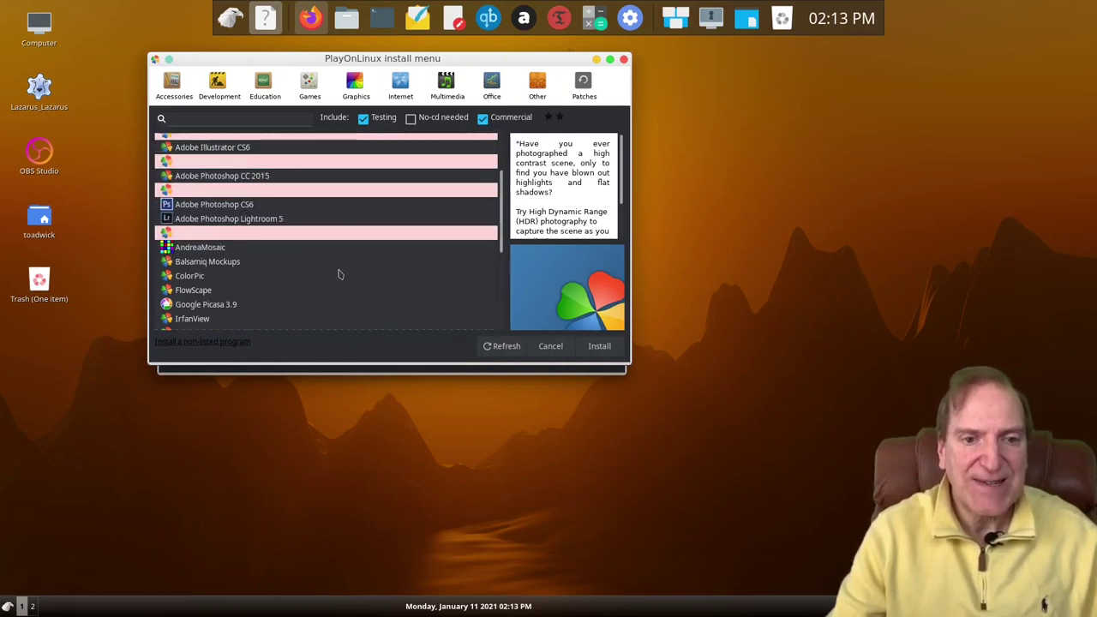
pyautogui.scroll(3, 337, 270)
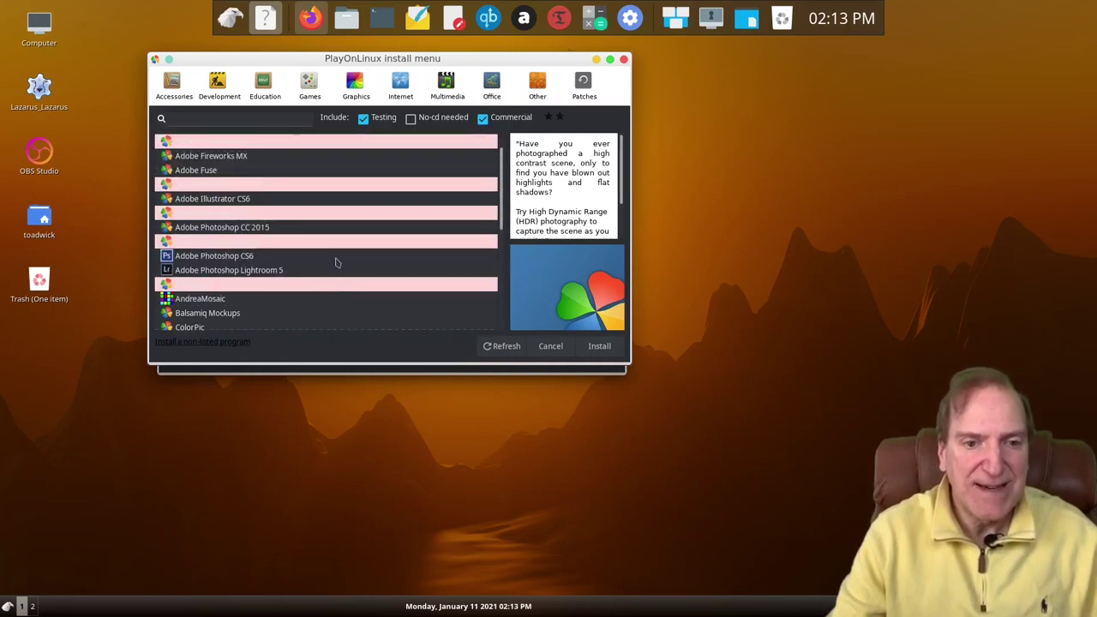
pyautogui.click(198, 257)
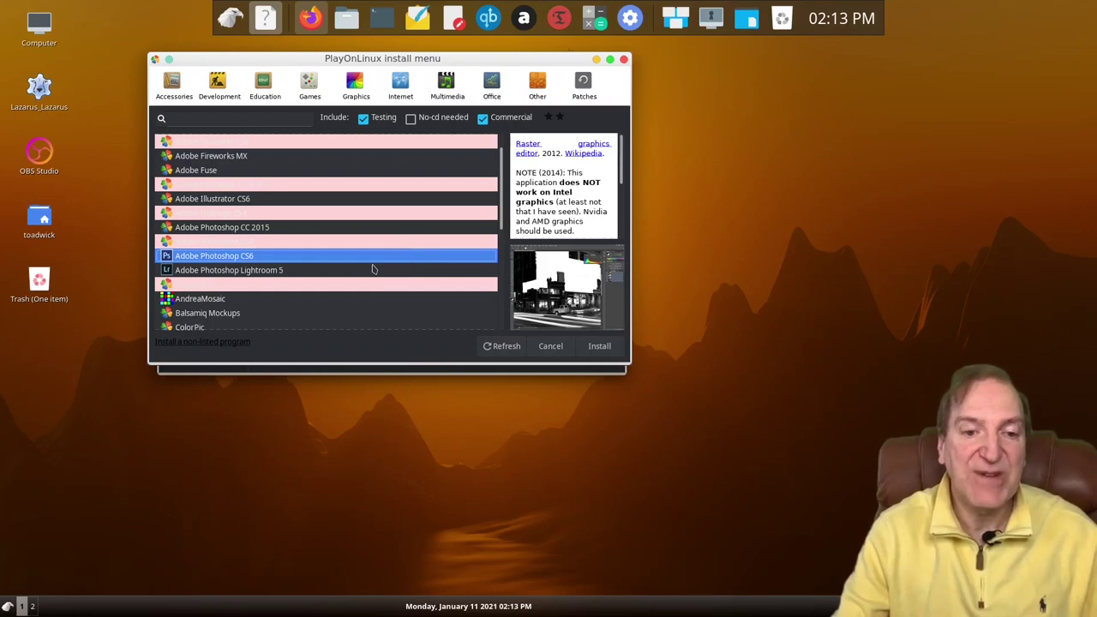
# Look over the remaining installable programs in the Graphics category.
pyautogui.scroll(-4, 372, 271)
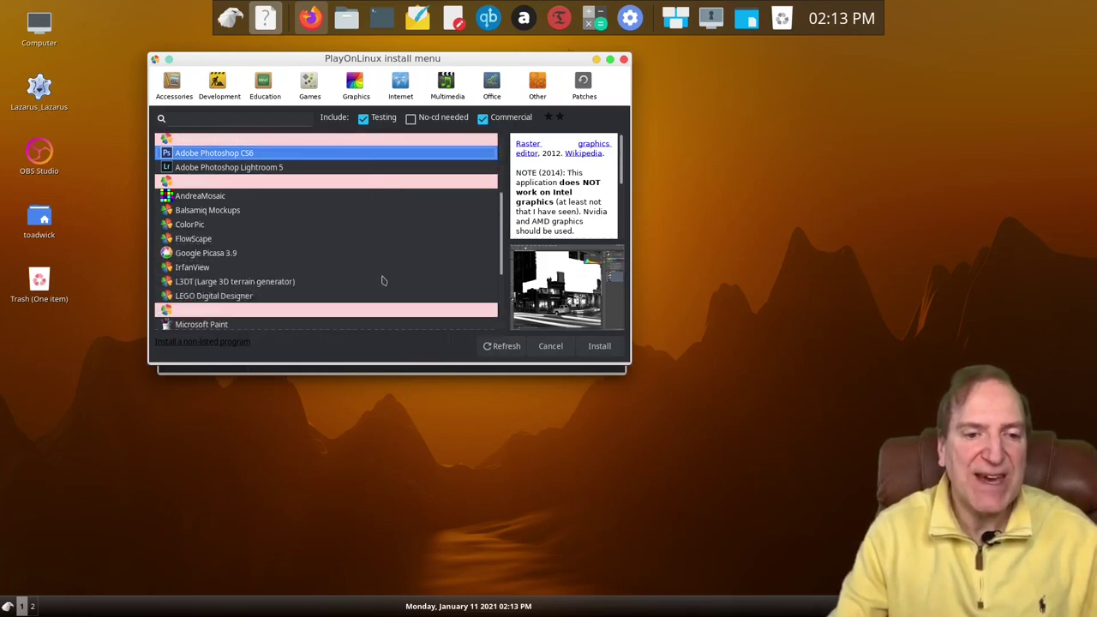
pyautogui.scroll(-1, 371, 283)
pyautogui.scroll(-2, 363, 299)
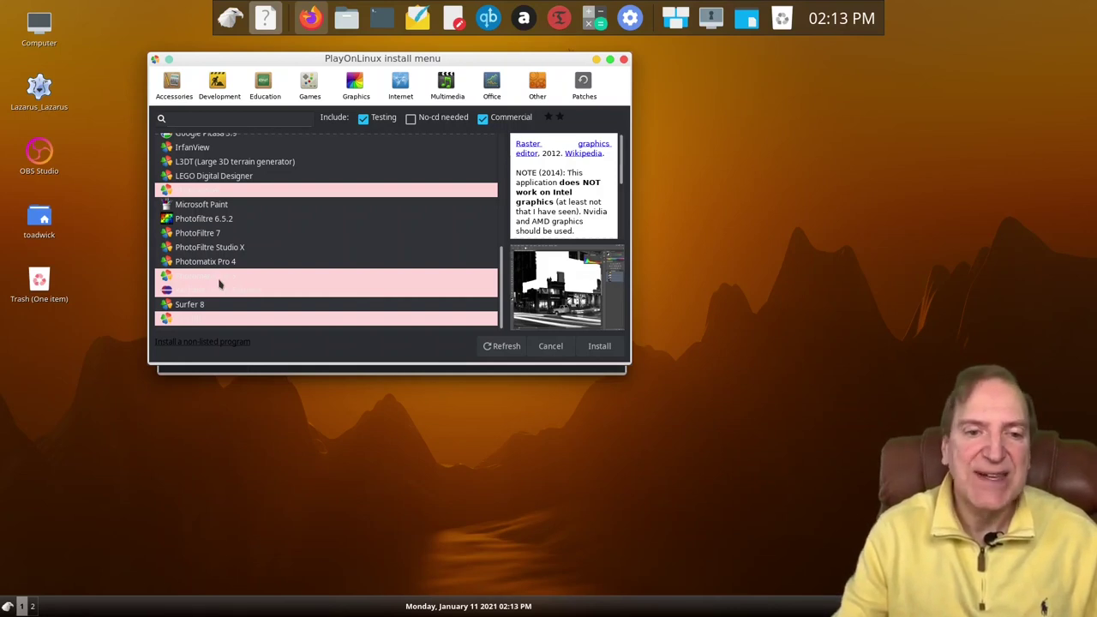
pyautogui.scroll(3, 360, 289)
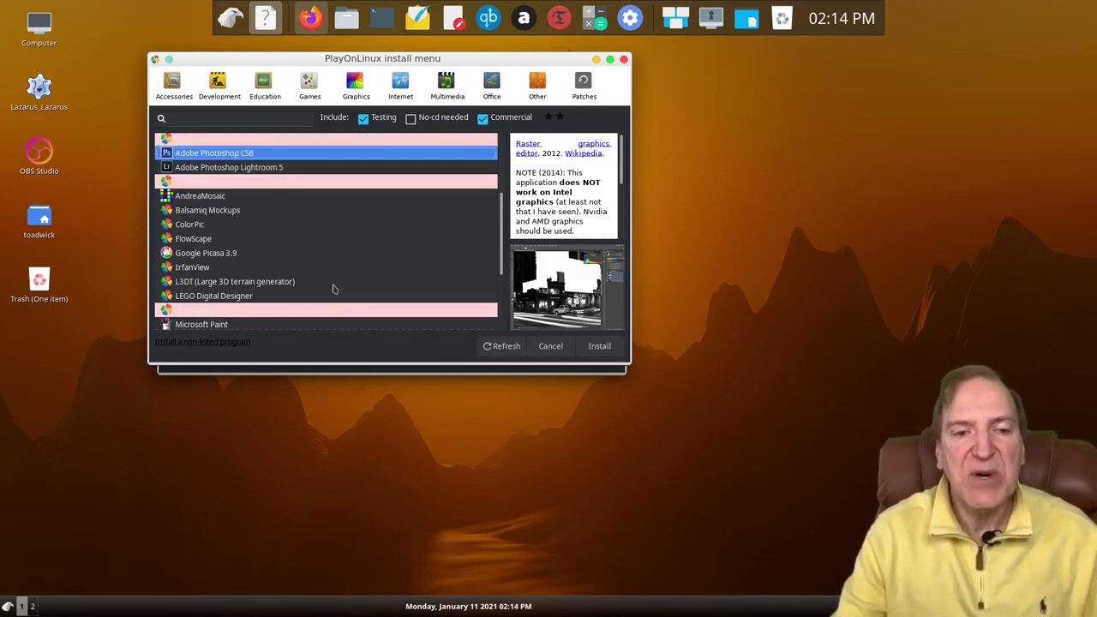
pyautogui.scroll(3, 335, 288)
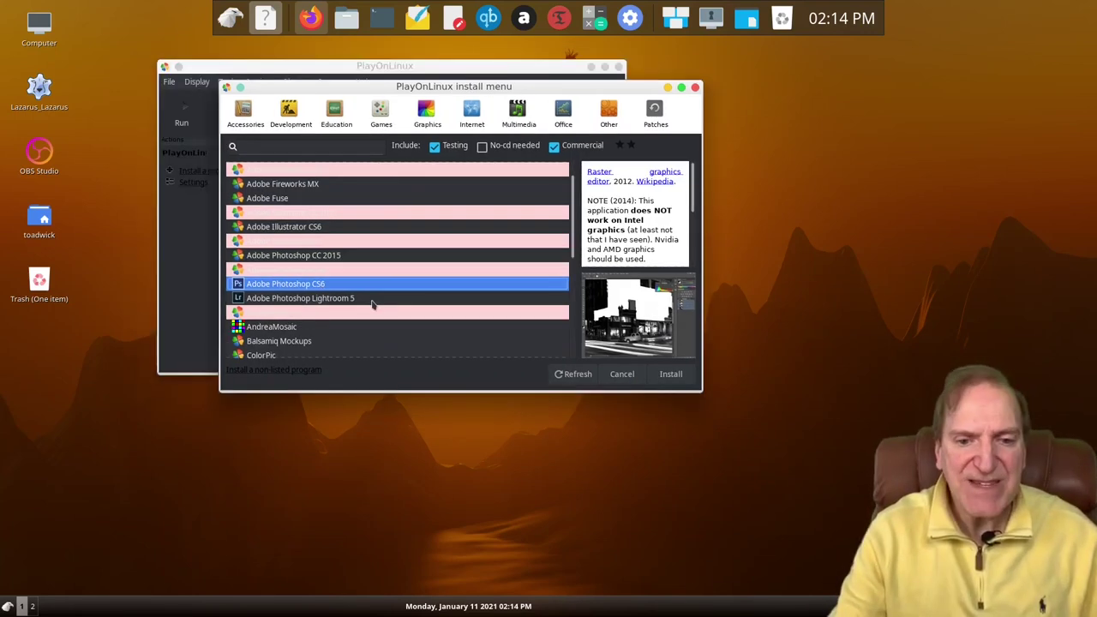
pyautogui.scroll(-1, 347, 324)
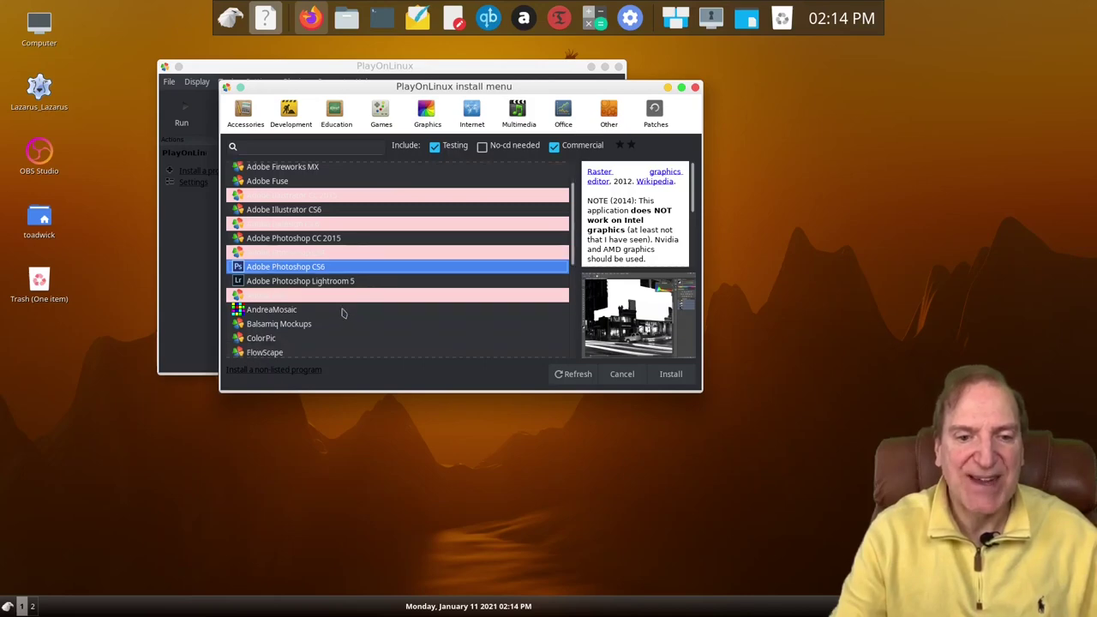
# Move the install menu window off the main PlayOnLinux window and select Photomatix Pro 5 in the Graphics list.
pyautogui.moveTo(375, 91); pyautogui.dragTo(617, 163)
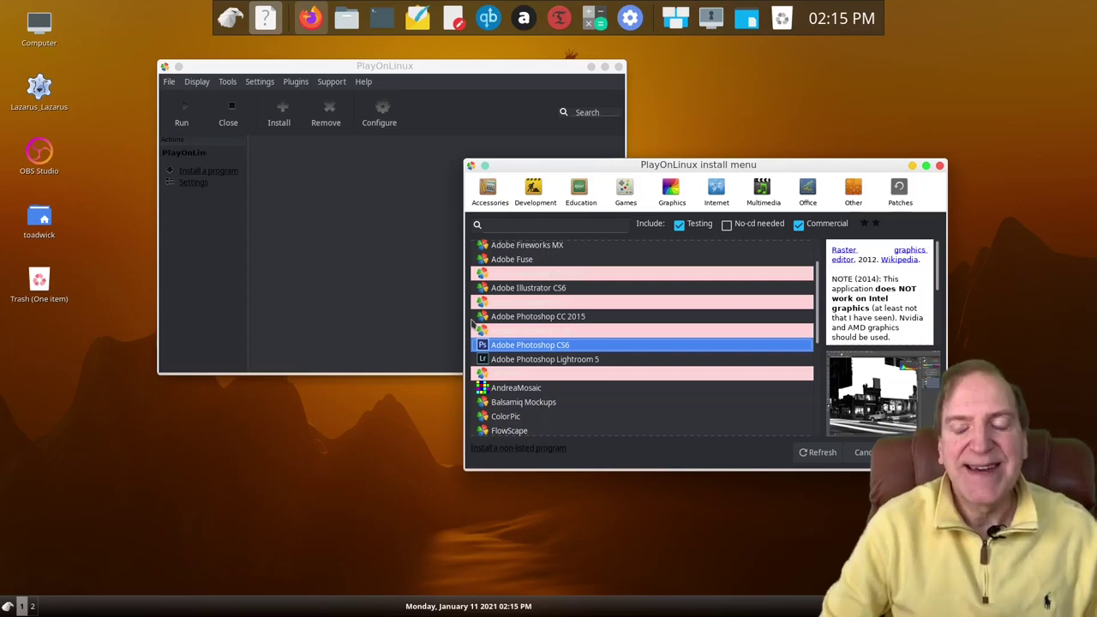
pyautogui.moveTo(661, 164); pyautogui.dragTo(593, 173)
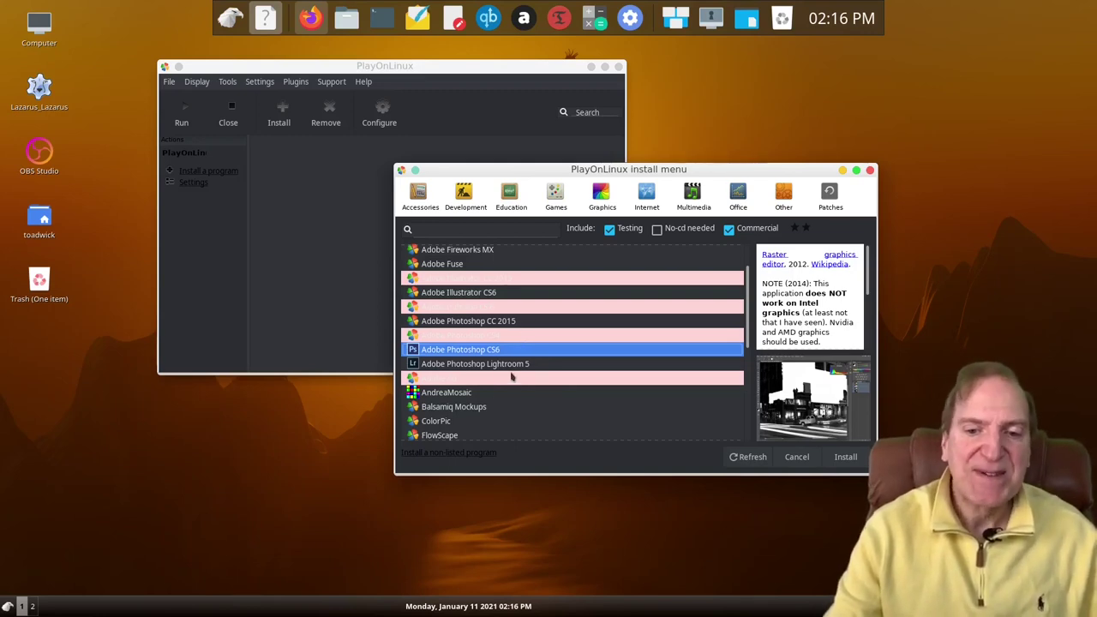
pyautogui.press('pagedown')
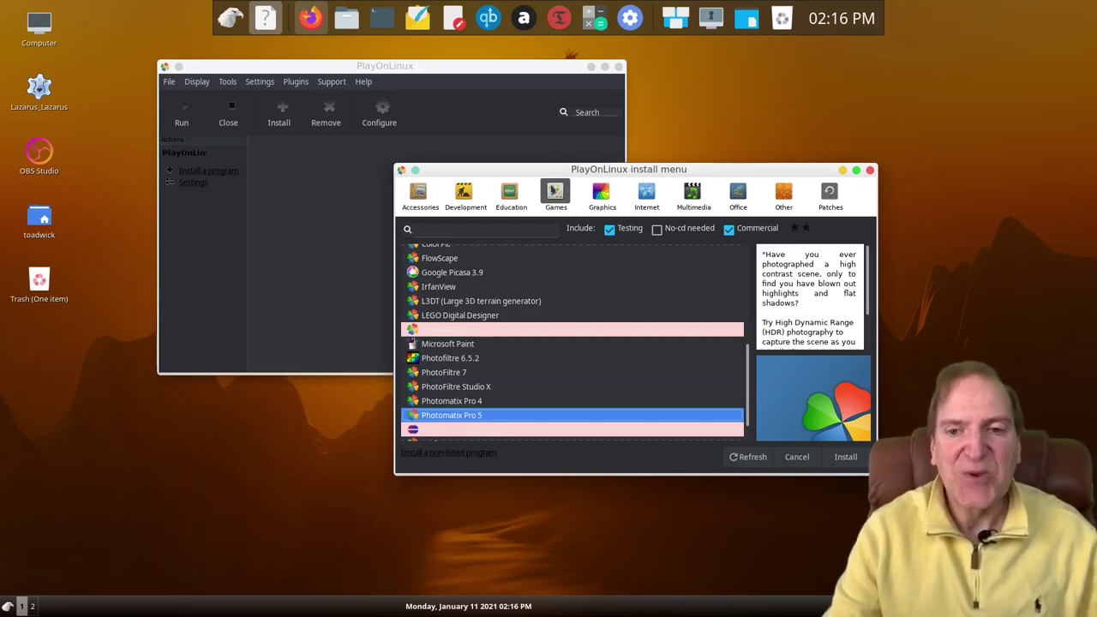
pyautogui.moveTo(553, 175)
pyautogui.mouseDown()
pyautogui.moveTo(521, 178)
pyautogui.moveTo(537, 185)
pyautogui.mouseUp()
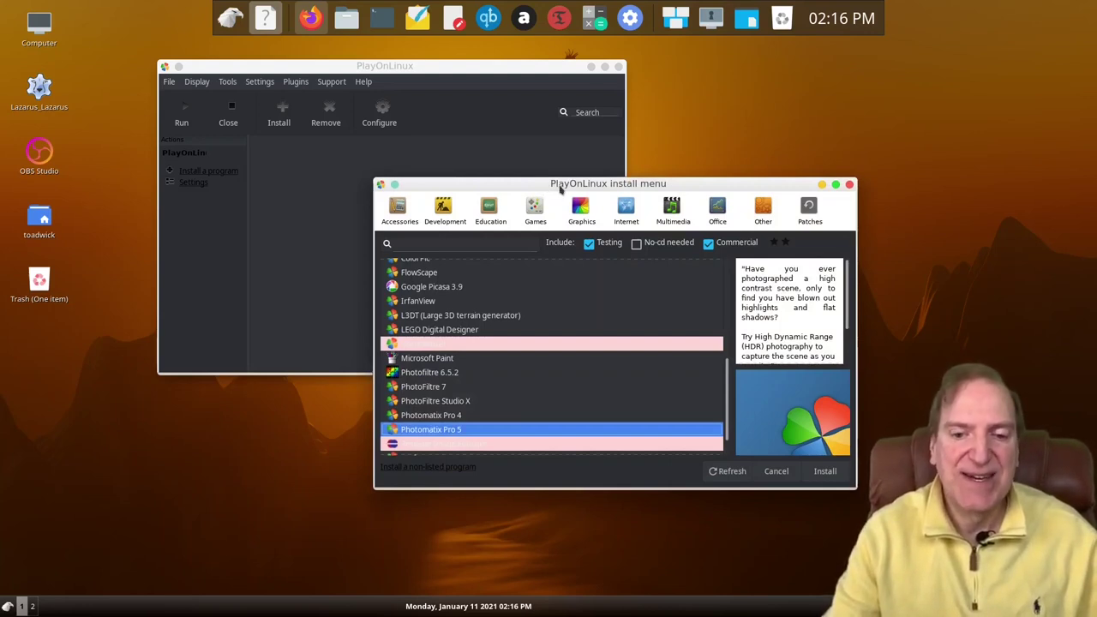
pyautogui.moveTo(560, 189); pyautogui.dragTo(605, 151)
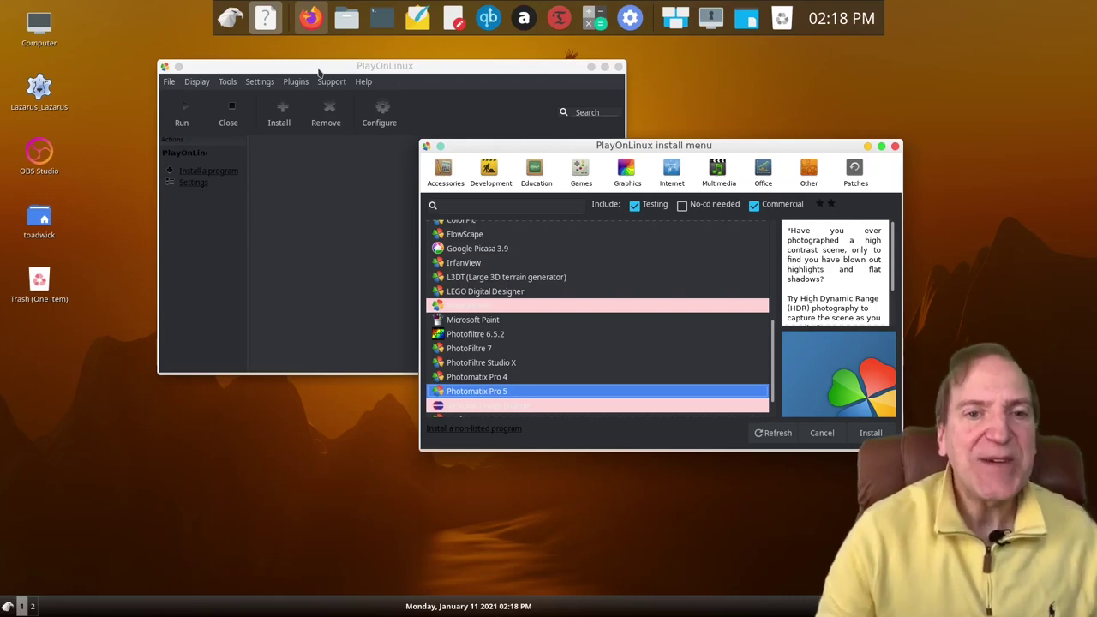
# Open the desktop's application menu and look over its Utilities and Office categories.
pyautogui.click(229, 17)
pyautogui.moveTo(276, 210)
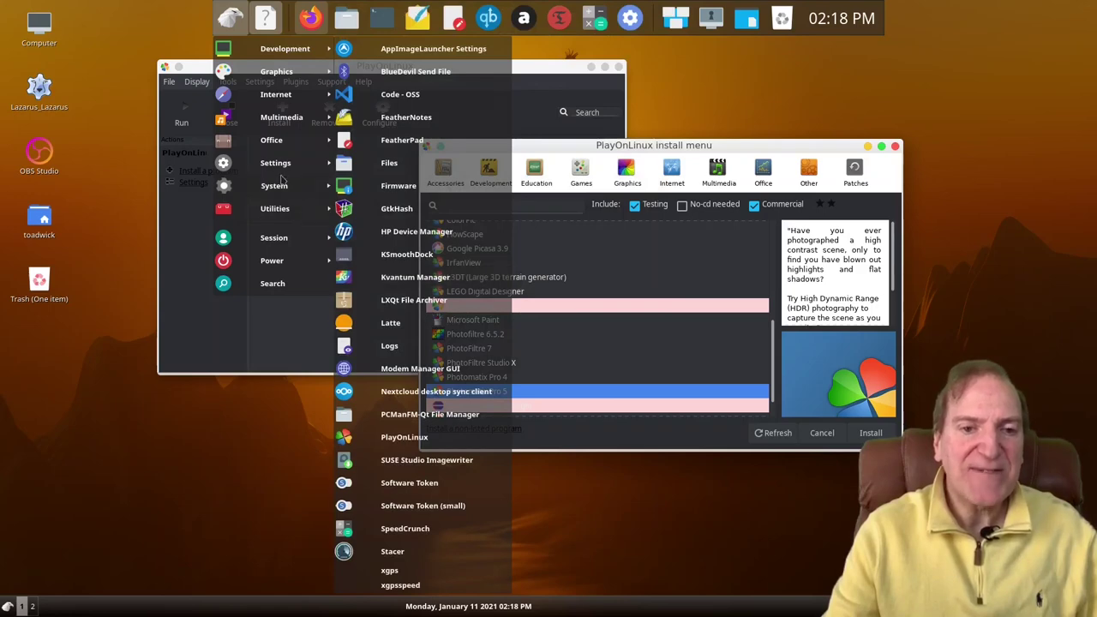
pyautogui.moveTo(283, 139)
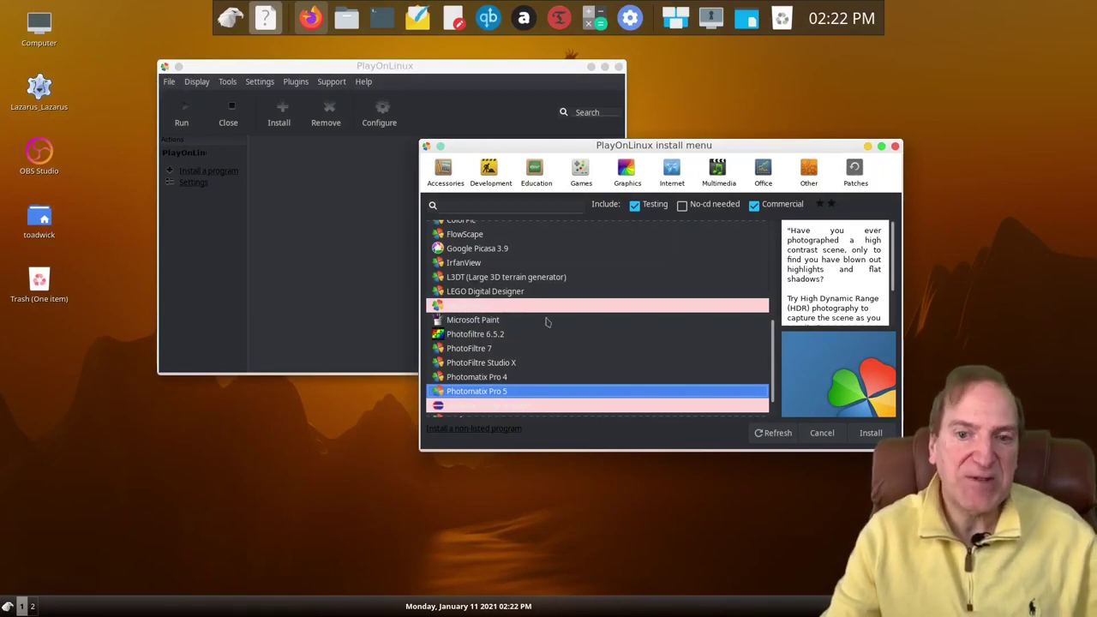
# Reposition the install menu window and look over the programs in the Development and Education categories.
pyautogui.moveTo(578, 150); pyautogui.dragTo(553, 116)
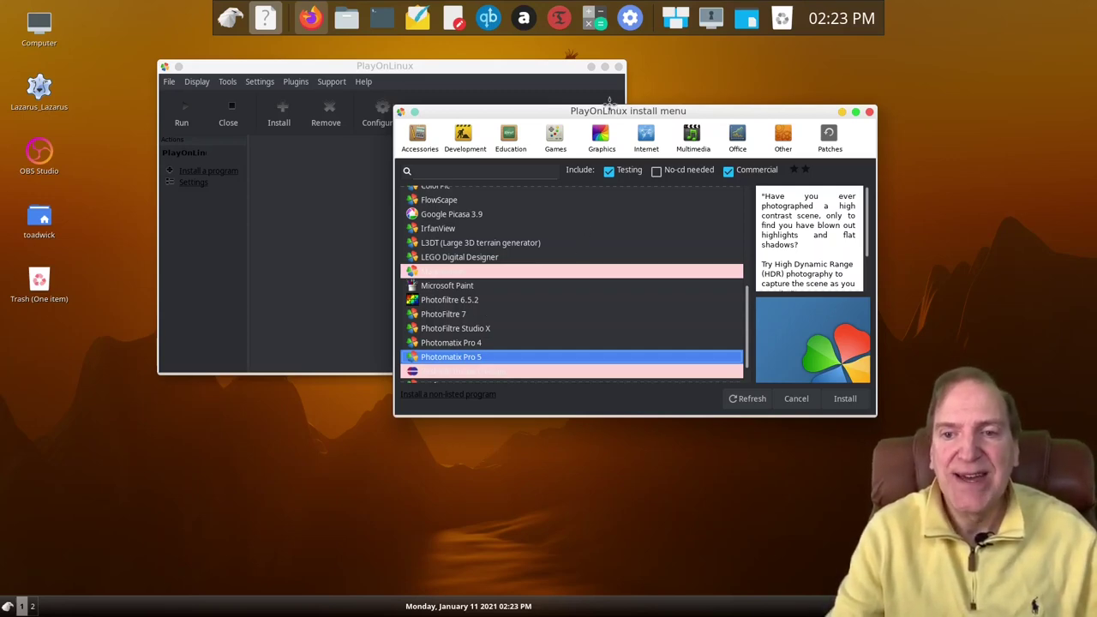
pyautogui.moveTo(615, 112); pyautogui.dragTo(598, 134)
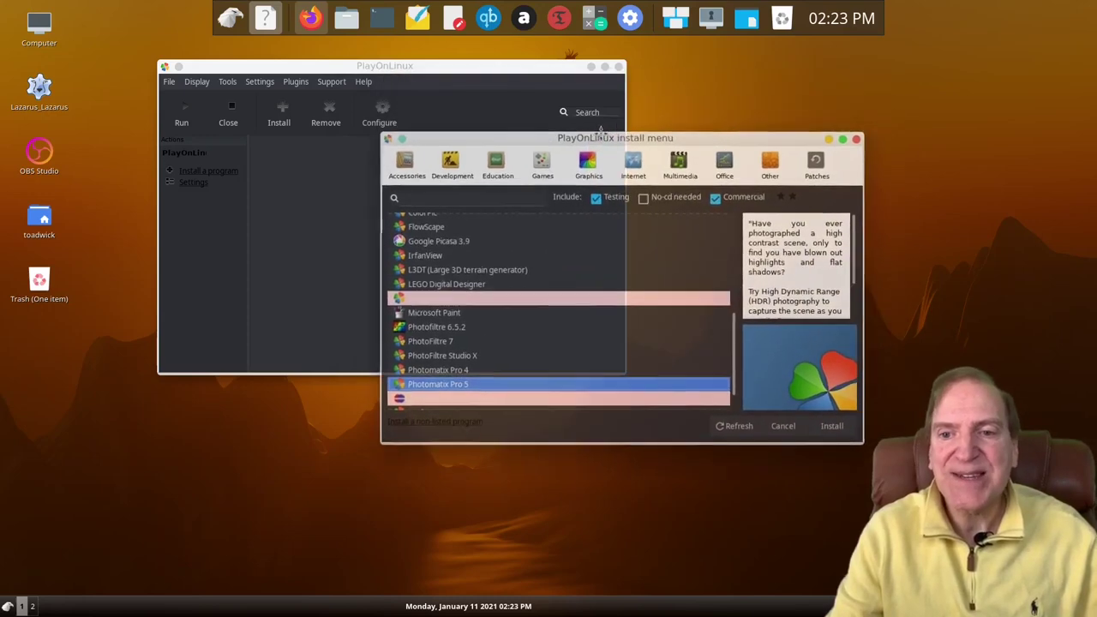
pyautogui.click(459, 167)
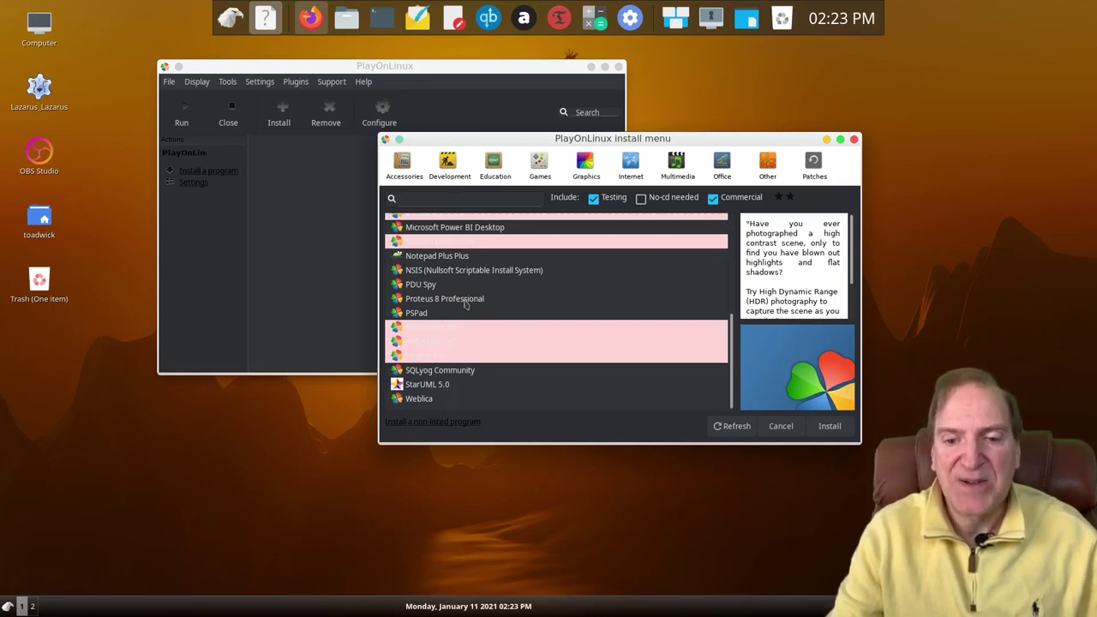
pyautogui.click(494, 164)
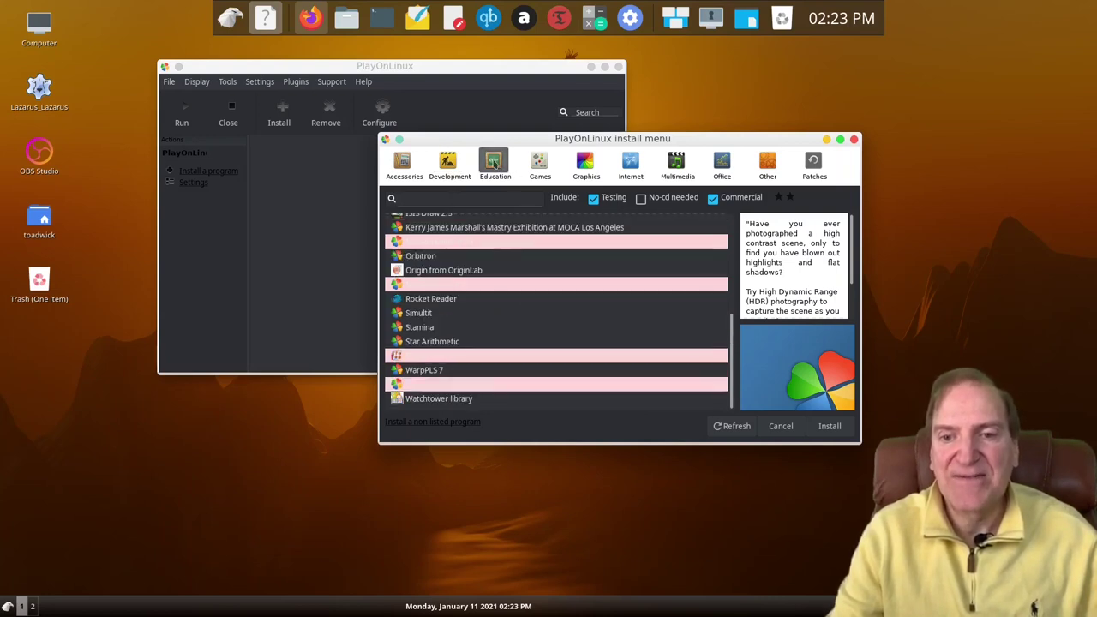
# Look through the list of installable programs in the Games category.
pyautogui.click(540, 165)
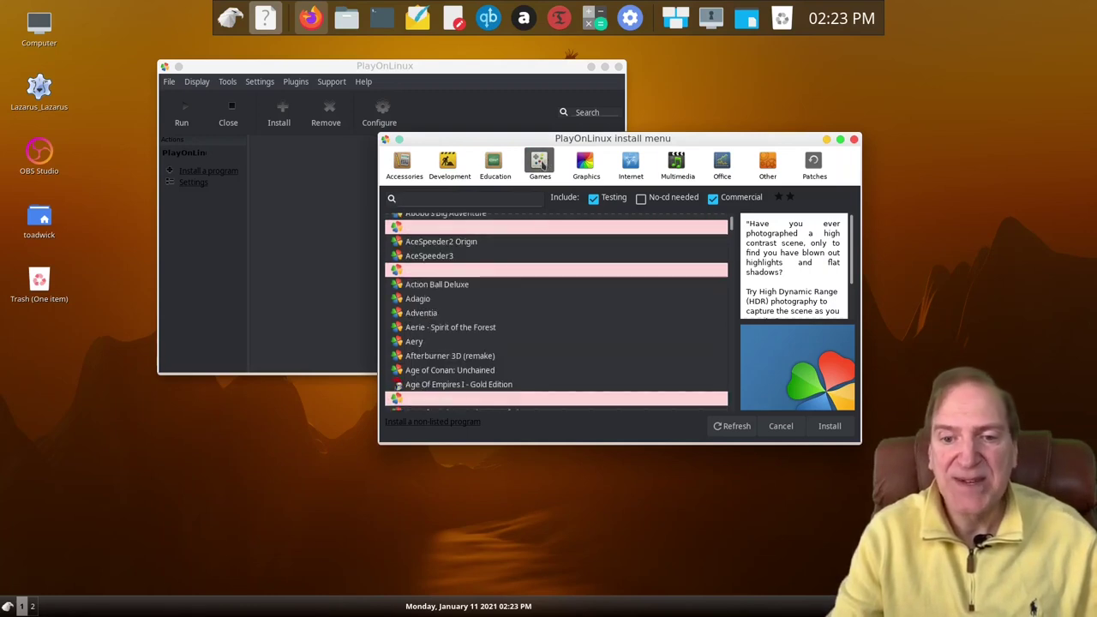
pyautogui.moveTo(732, 223); pyautogui.dragTo(731, 252)
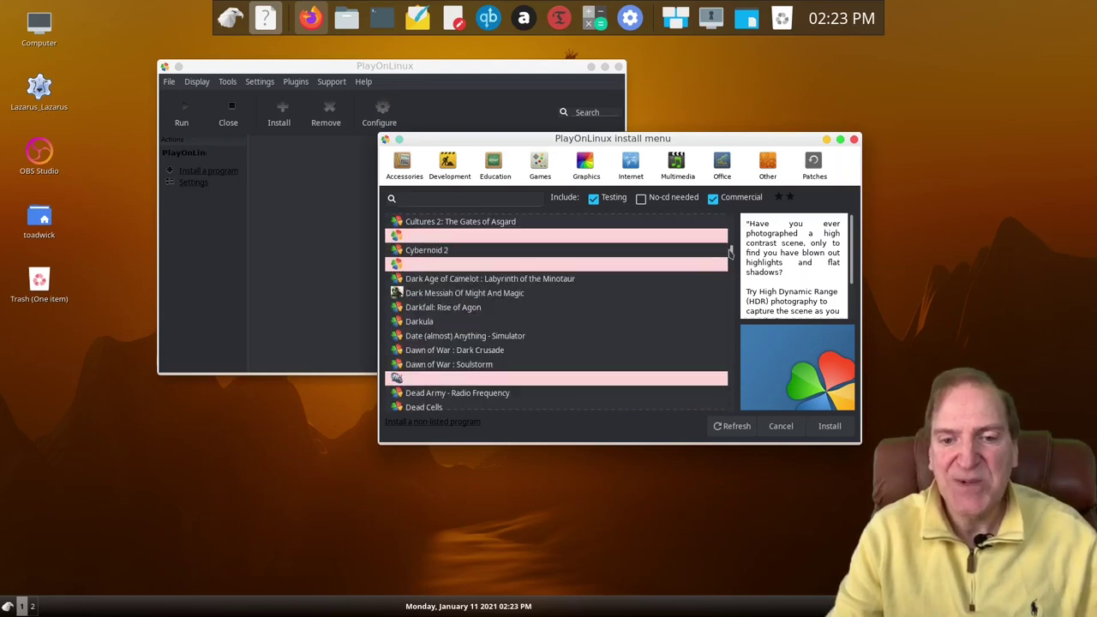
pyautogui.scroll(-1, 598, 308)
pyautogui.scroll(-5, 598, 307)
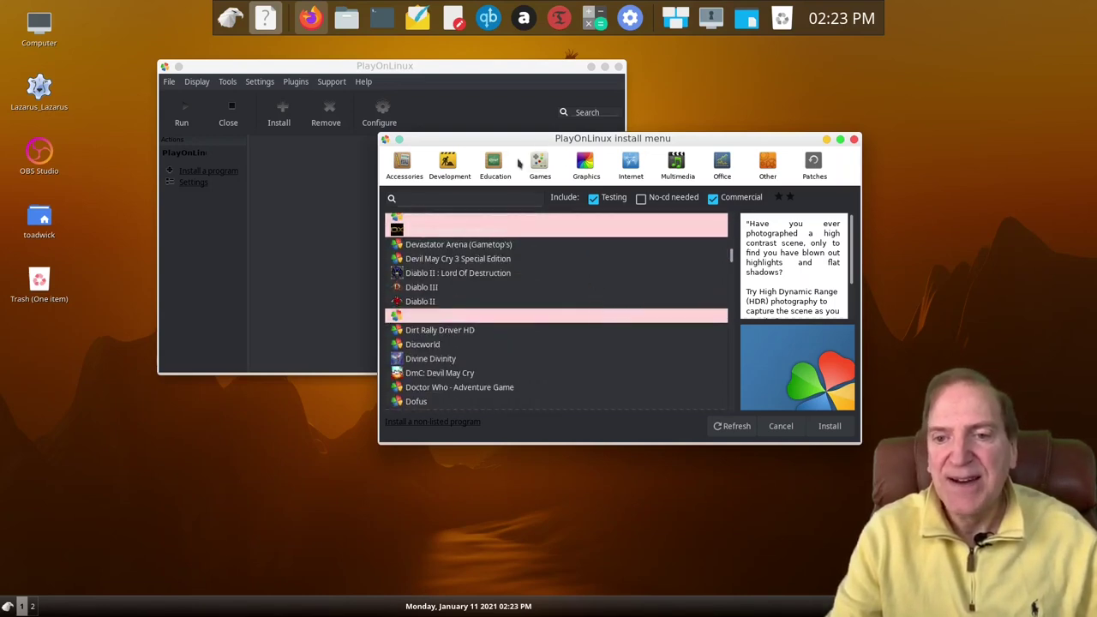
# Look over the Graphics, Internet, Multimedia and Office categories of installable programs.
pyautogui.click(586, 161)
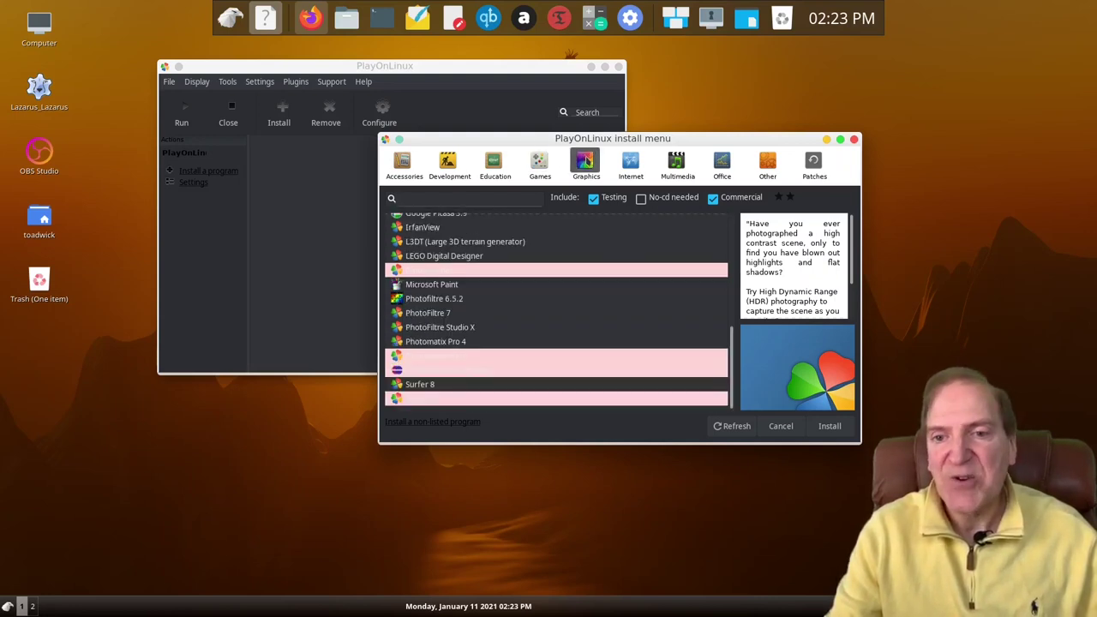
pyautogui.click(640, 167)
pyautogui.click(688, 171)
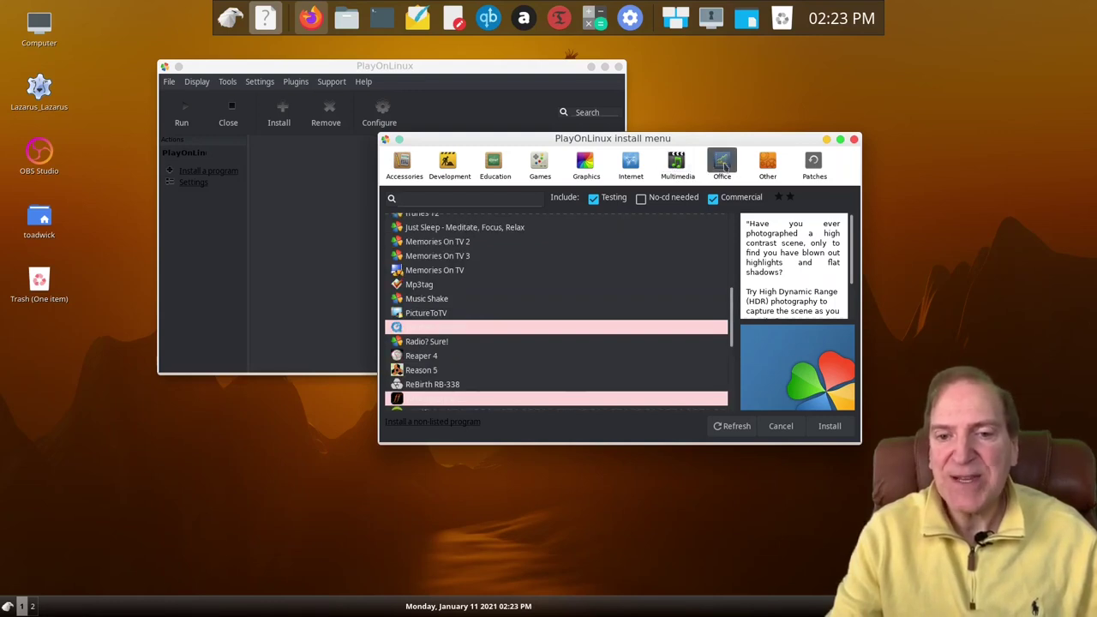
pyautogui.click(725, 168)
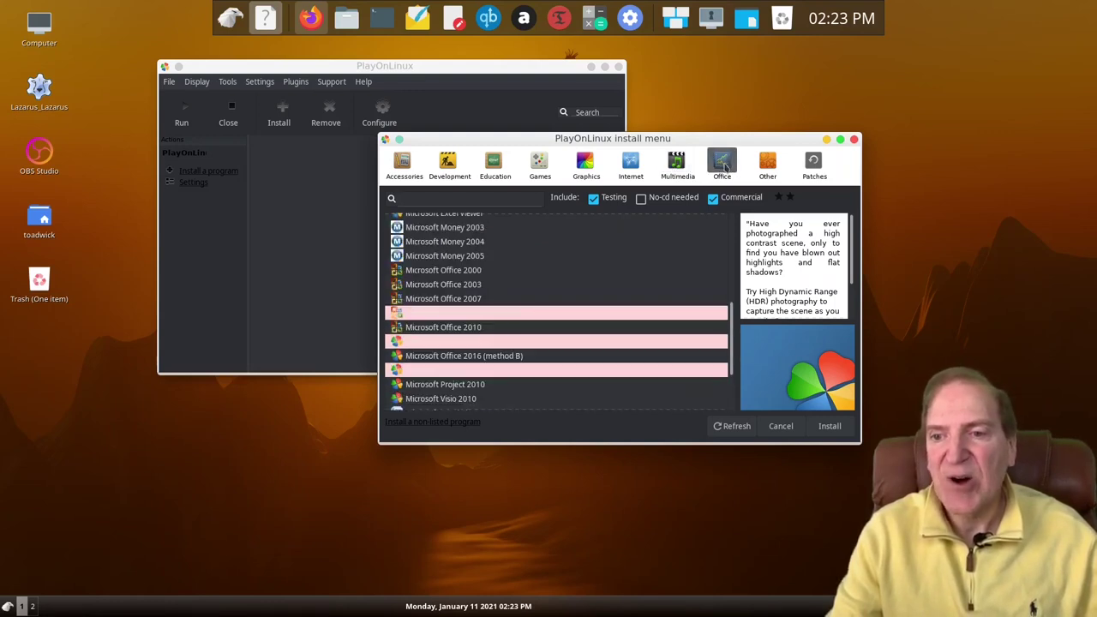
# Look over the installable programs in the Other category and go back through the Office category's list.
pyautogui.click(776, 166)
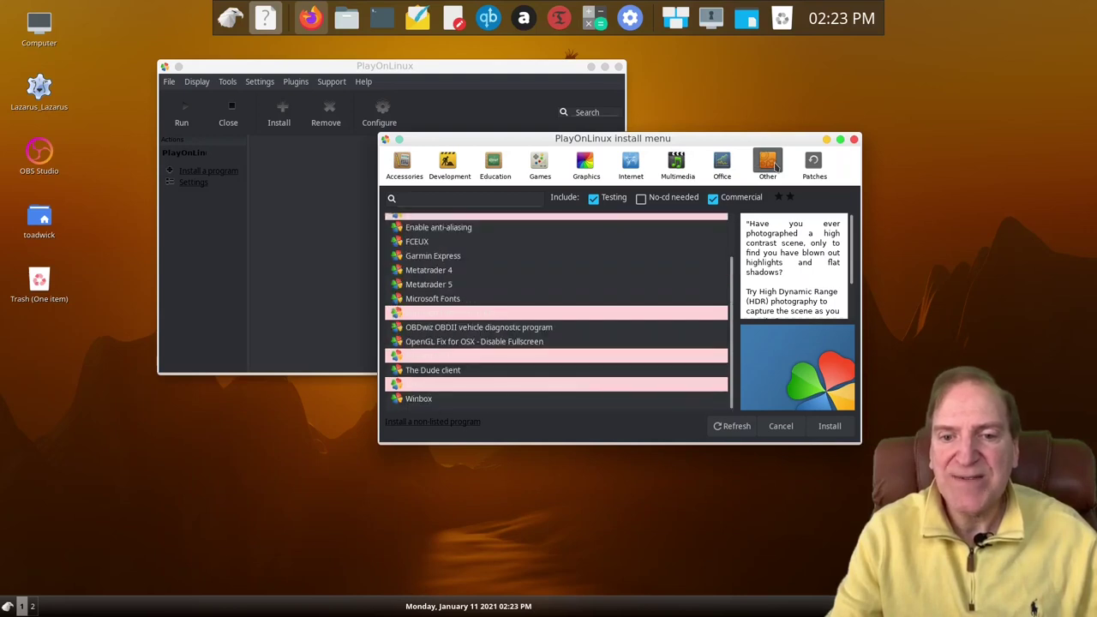
pyautogui.click(721, 169)
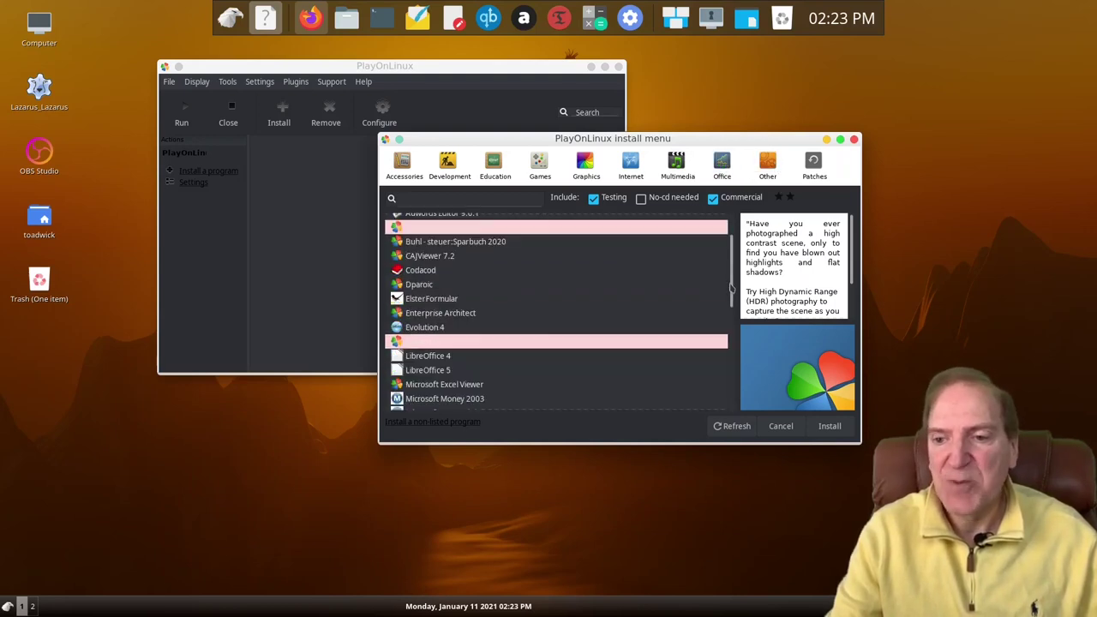
pyautogui.moveTo(732, 291); pyautogui.dragTo(797, 197)
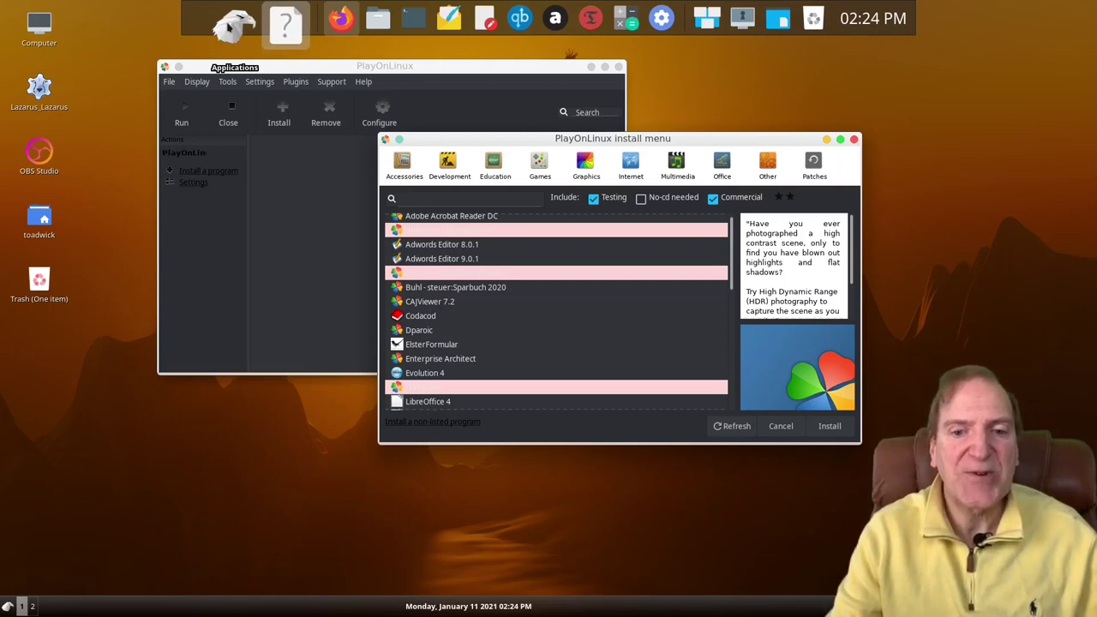
# Look over the desktop's Multimedia and Graphics applications and launch GNU Image Manipulation Program.
pyautogui.click(229, 27)
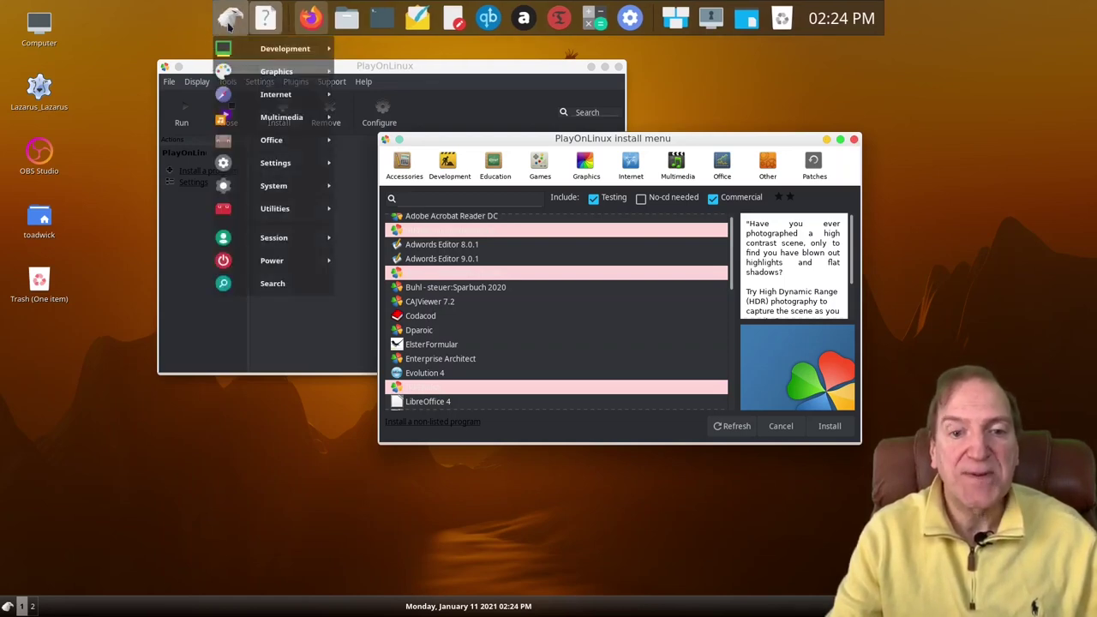
pyautogui.moveTo(257, 117)
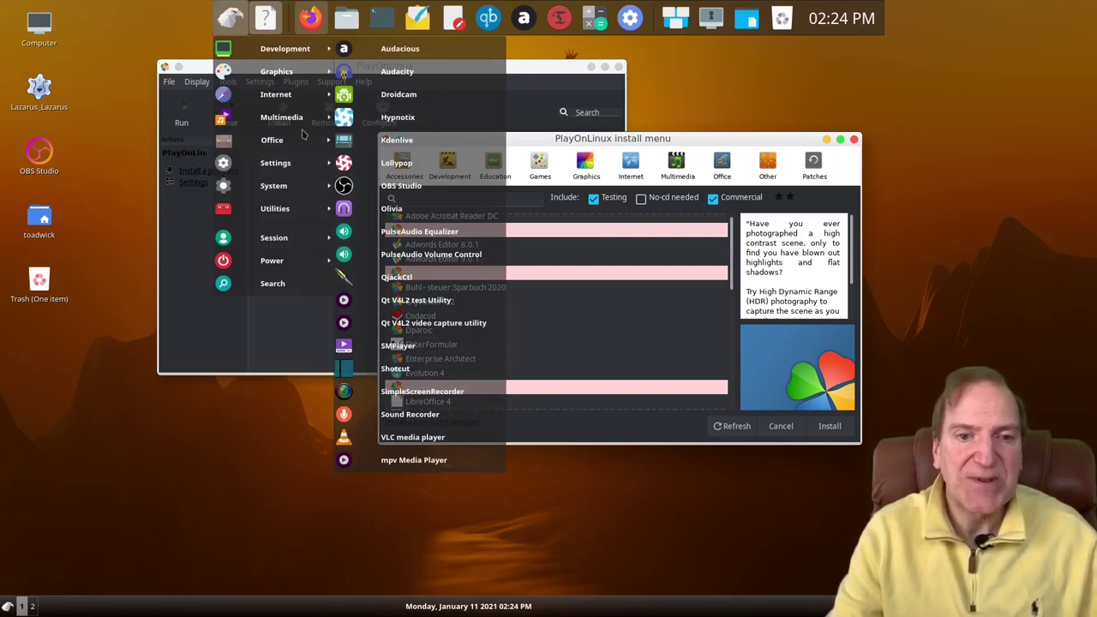
pyautogui.moveTo(285, 76)
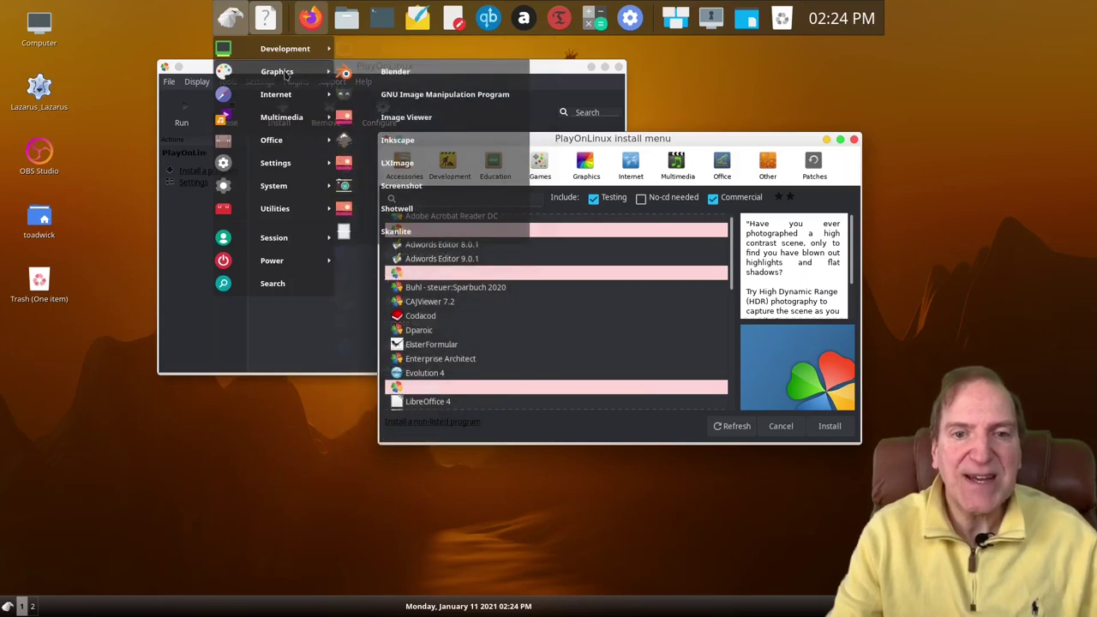
pyautogui.click(401, 96)
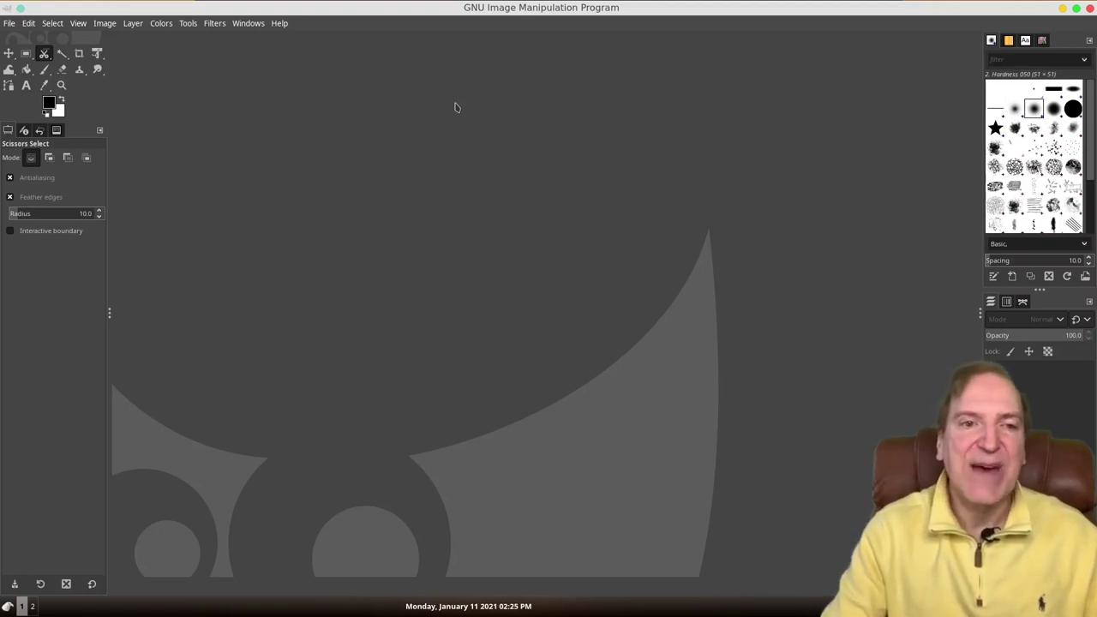
# Activate the Fuzzy Select tool and look over the available editing, layer and filter commands.
pyautogui.click(62, 54)
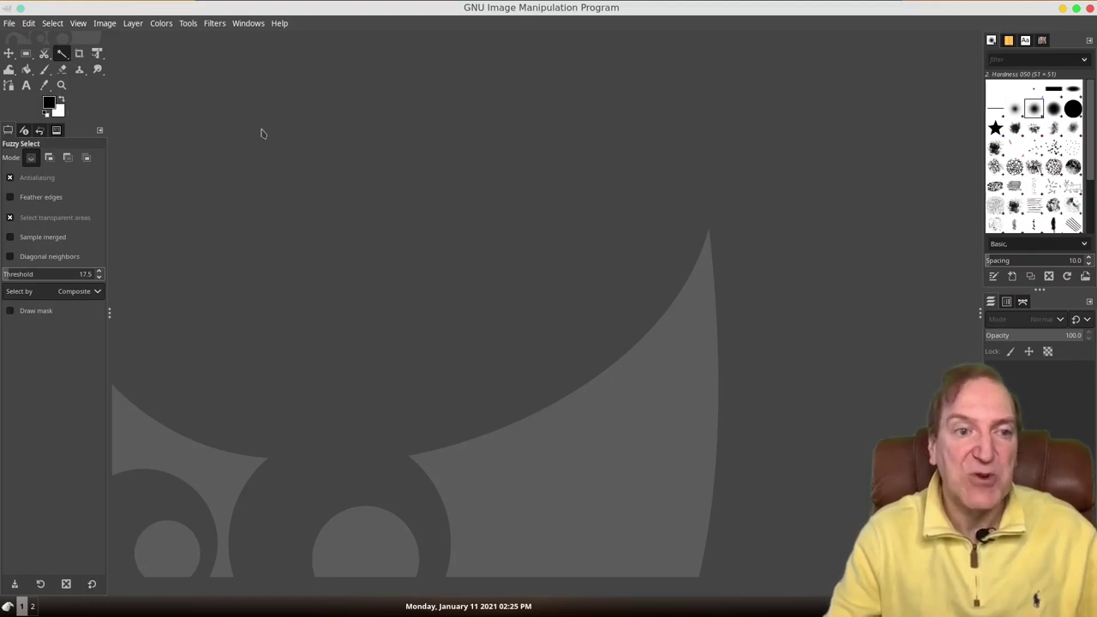
pyautogui.click(9, 24)
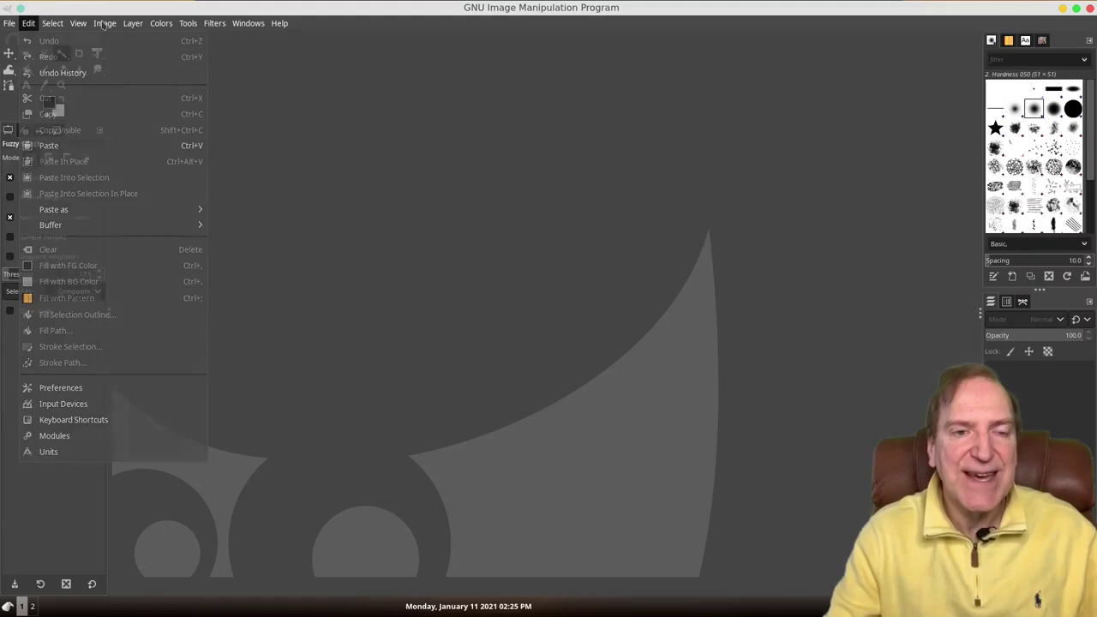
pyautogui.moveTo(103, 26)
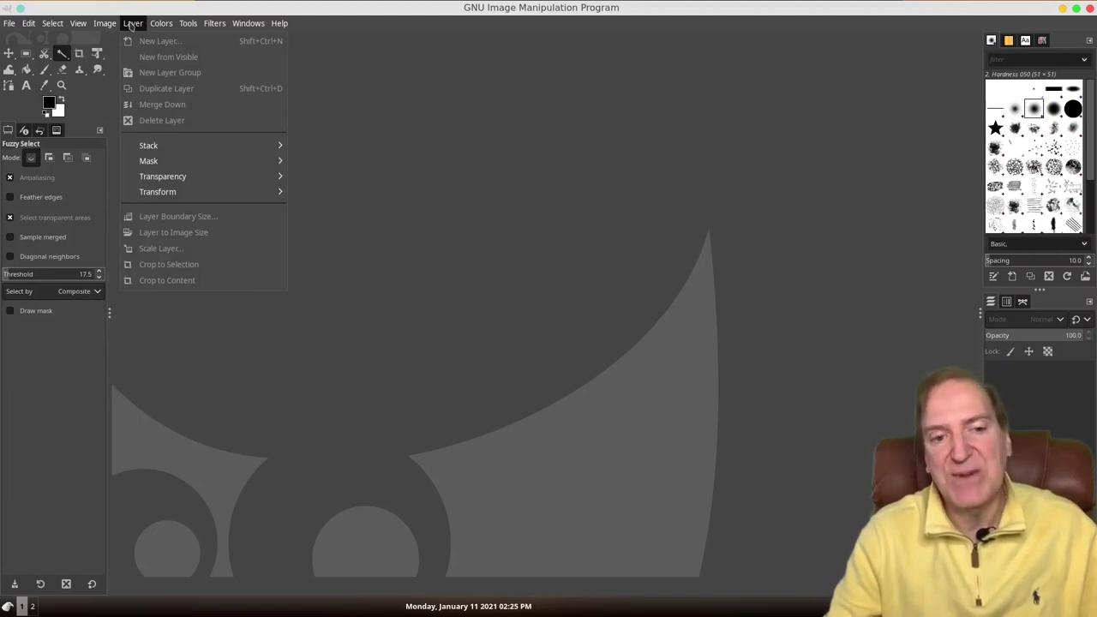
pyautogui.moveTo(197, 25)
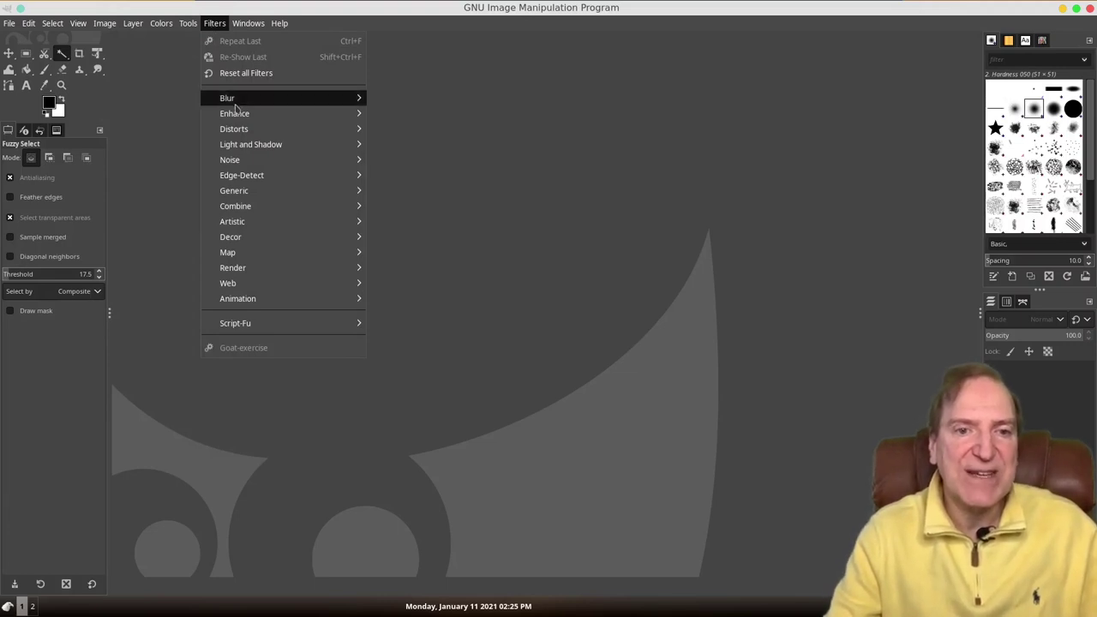
pyautogui.moveTo(235, 101)
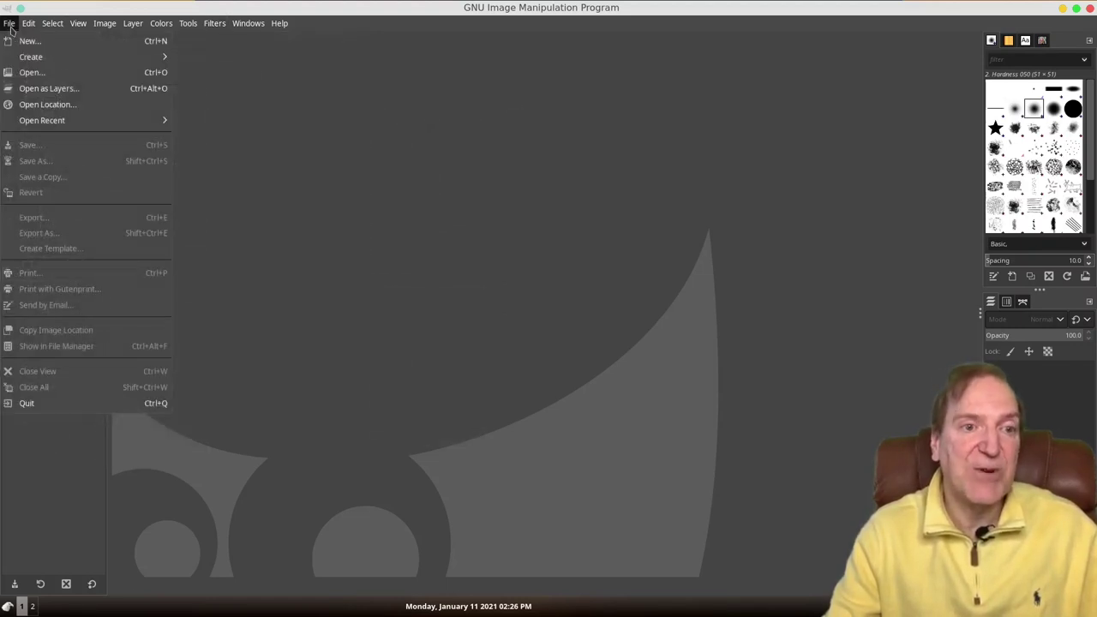
# Create a new 1920 × 1080 px image filled with transparency.
pyautogui.click(17, 41)
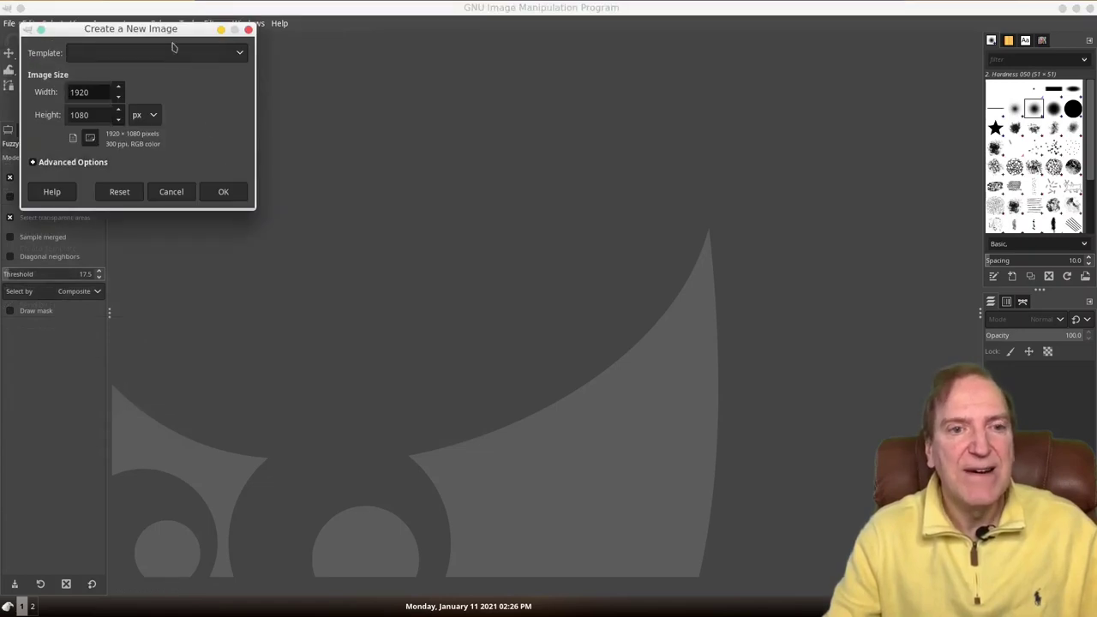
pyautogui.moveTo(171, 29); pyautogui.dragTo(384, 71)
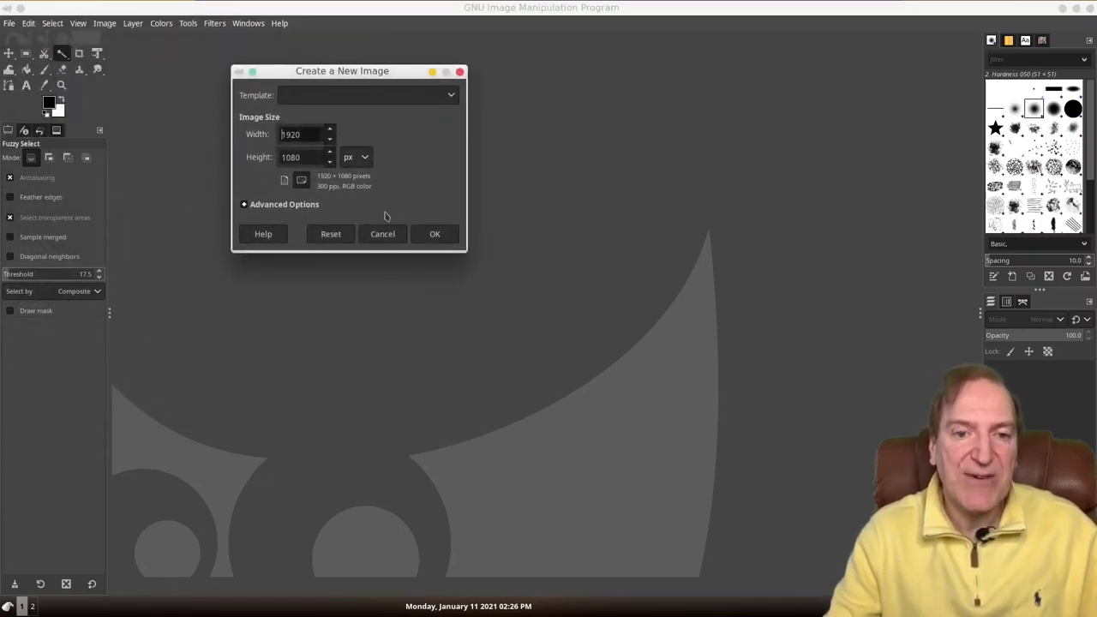
pyautogui.click(246, 207)
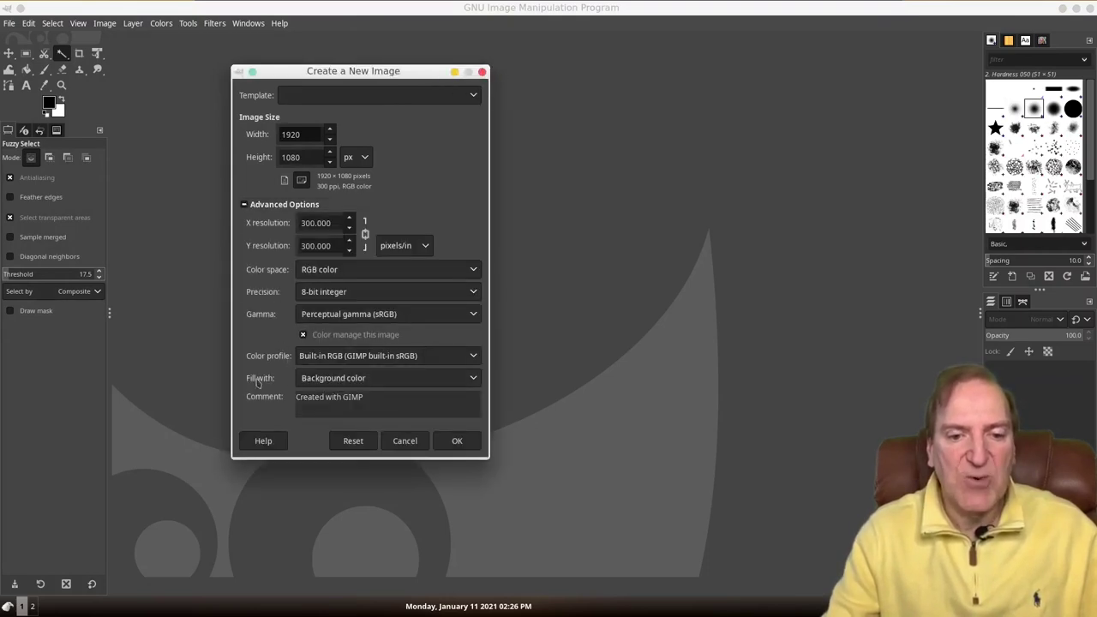
pyautogui.click(472, 379)
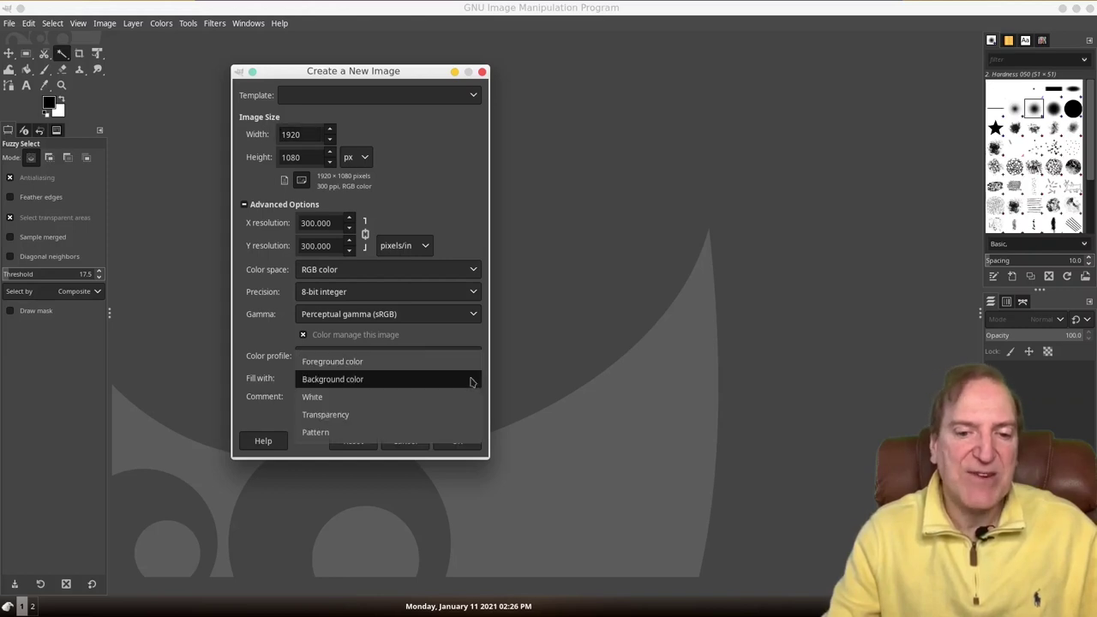
pyautogui.click(351, 415)
pyautogui.click(458, 441)
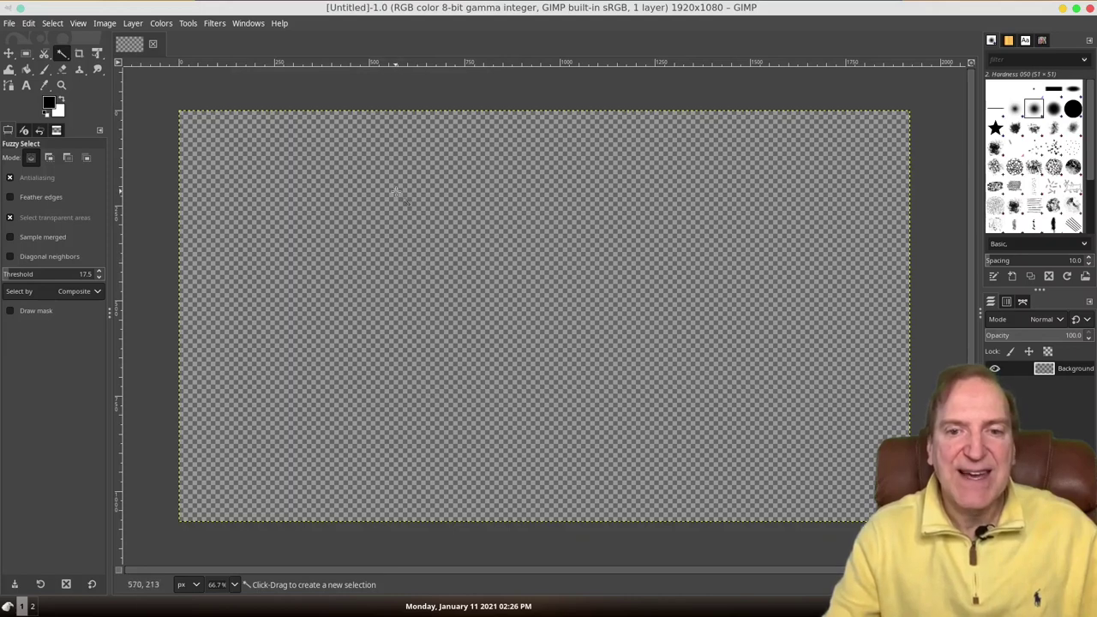
# Select the whole transparent canvas with Fuzzy Select, and try out the Free Select and Bucket Fill tools' options.
pyautogui.click(396, 192)
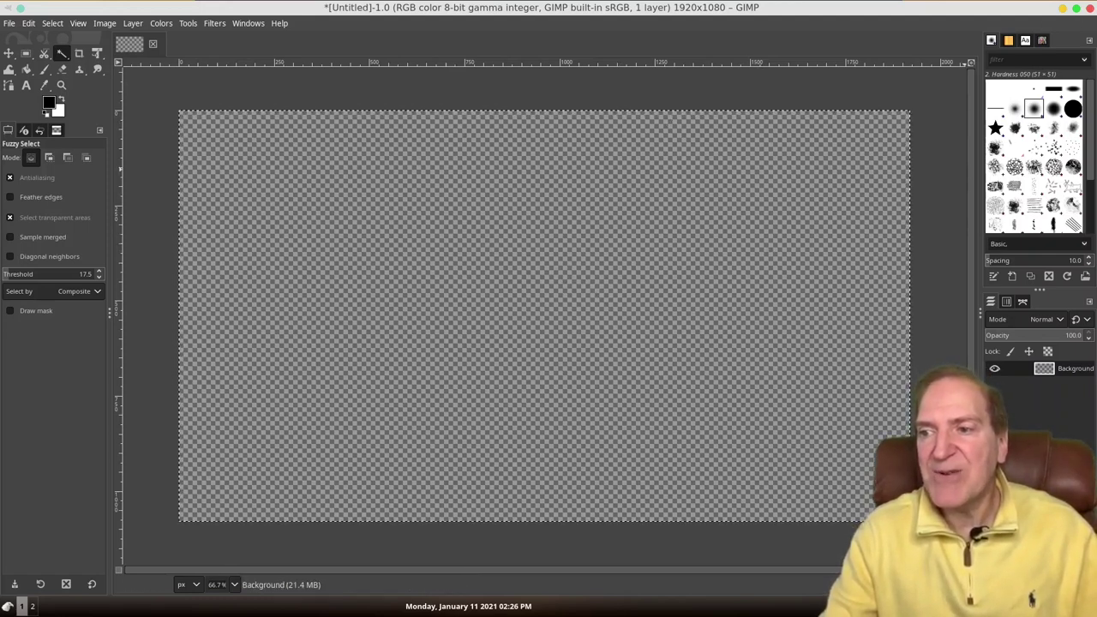
pyautogui.click(68, 62)
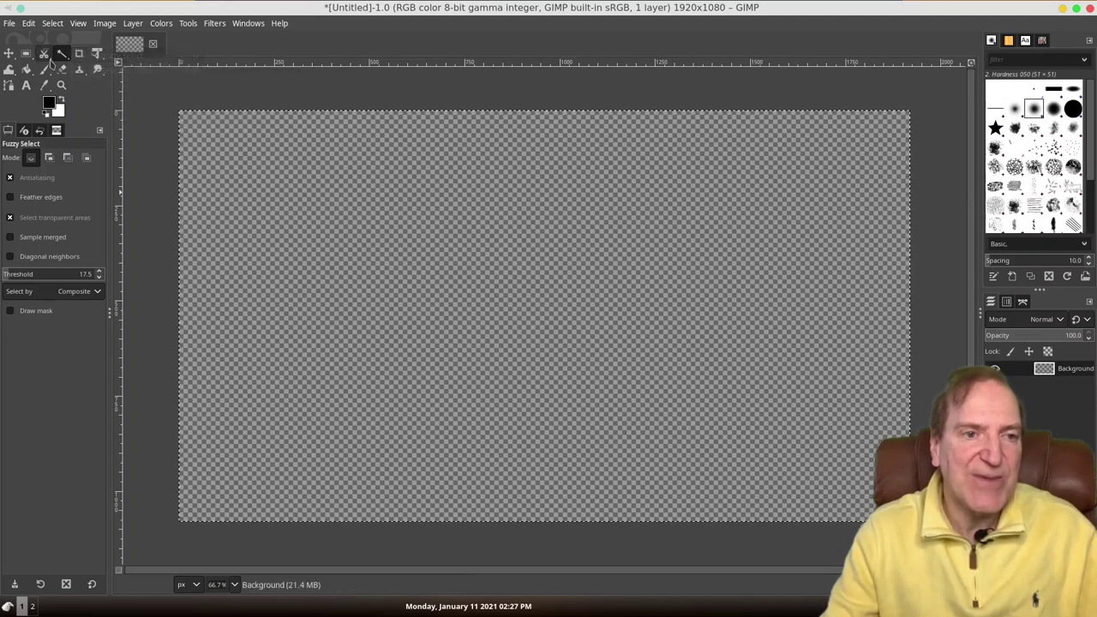
pyautogui.click(45, 55)
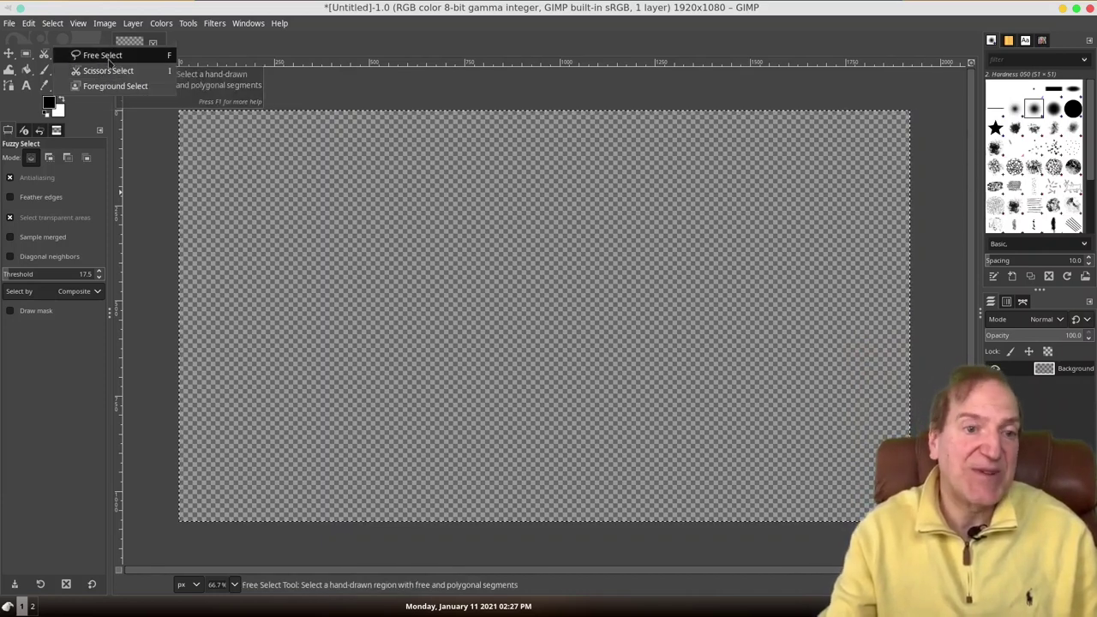
pyautogui.click(109, 58)
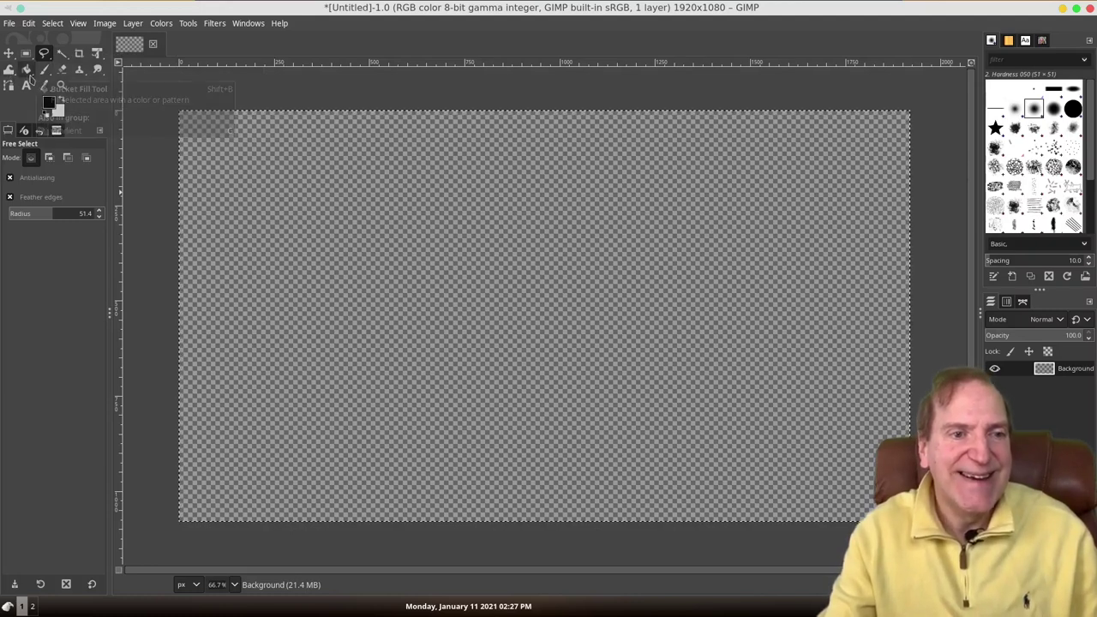
pyautogui.click(29, 73)
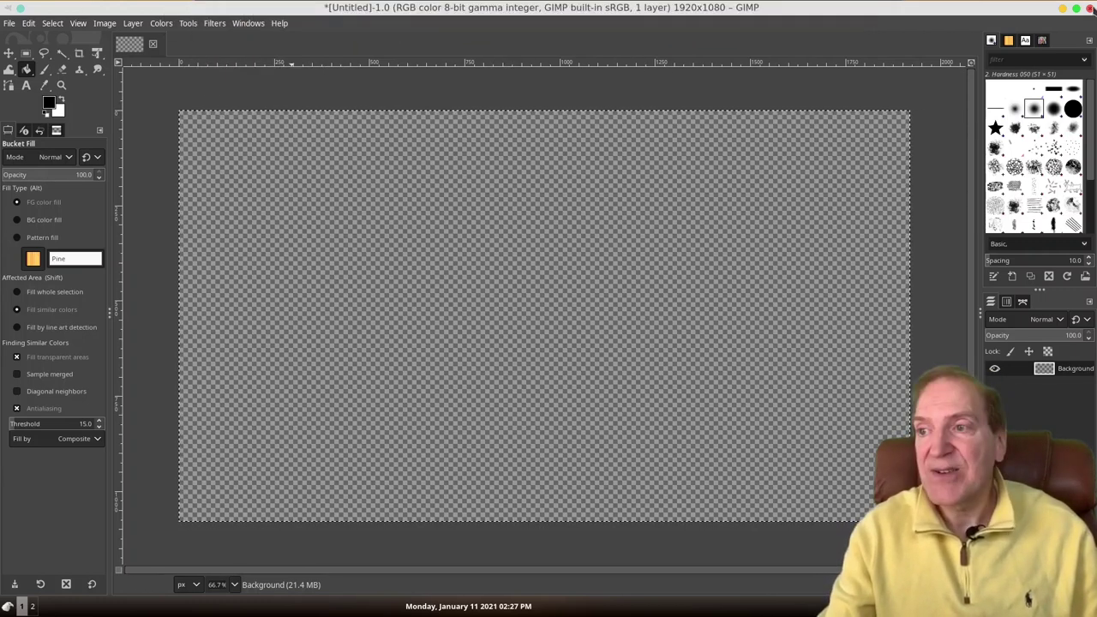
# Quit GIMP and discard the untitled image's unsaved changes.
pyautogui.click(1089, 8)
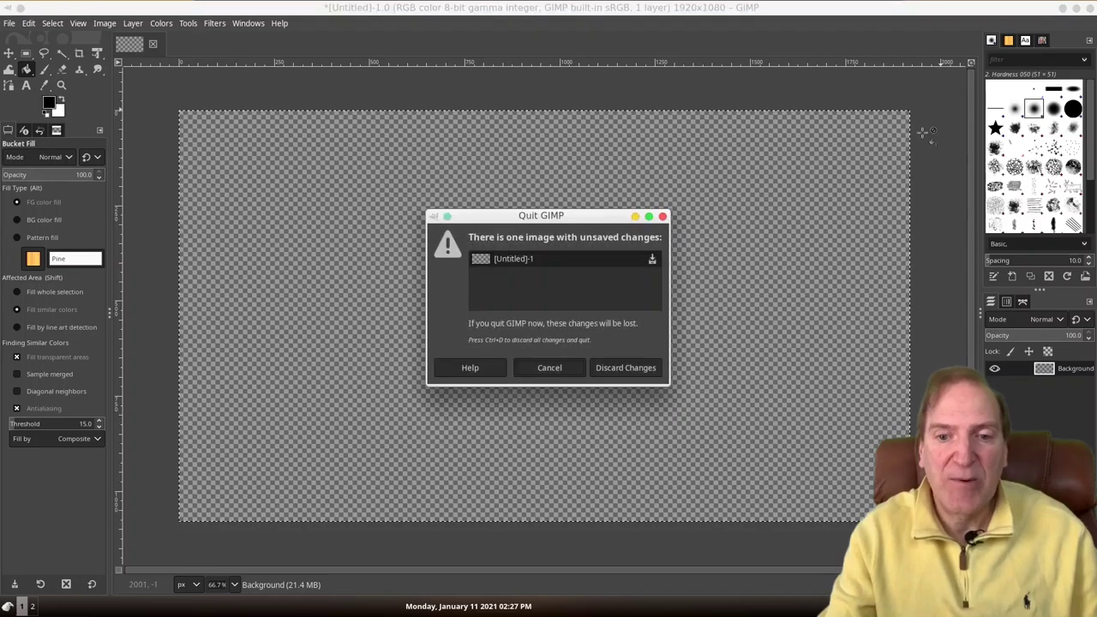
pyautogui.click(550, 368)
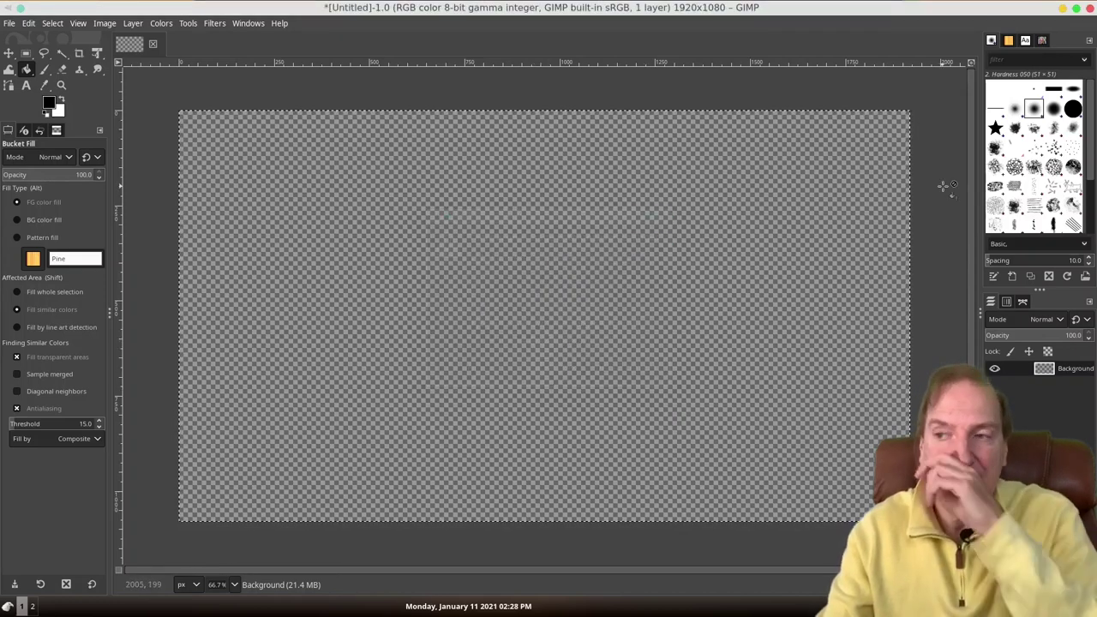
pyautogui.click(1089, 7)
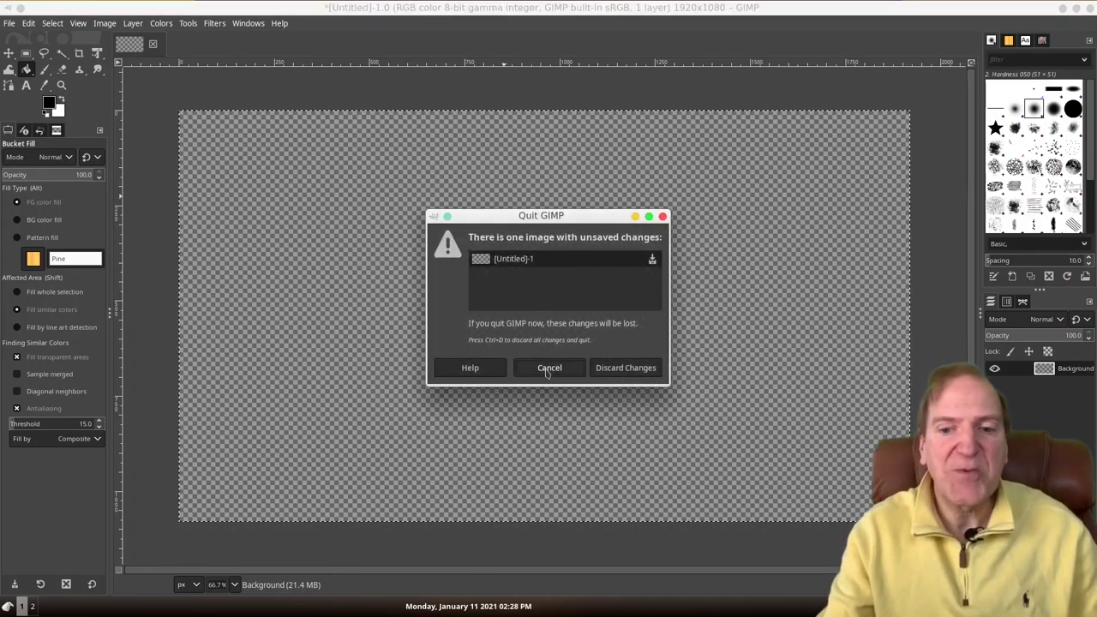
pyautogui.click(610, 370)
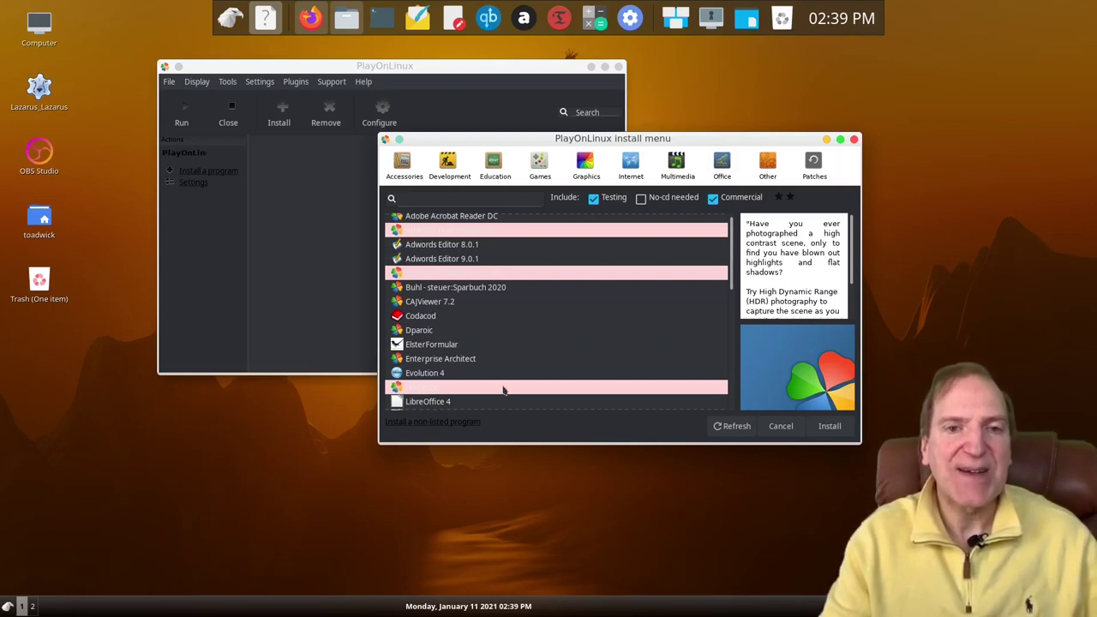
# Bring up the Firefox window with the Remmina page and launch Inkscape from the desktop's Graphics applications.
pyautogui.click(309, 24)
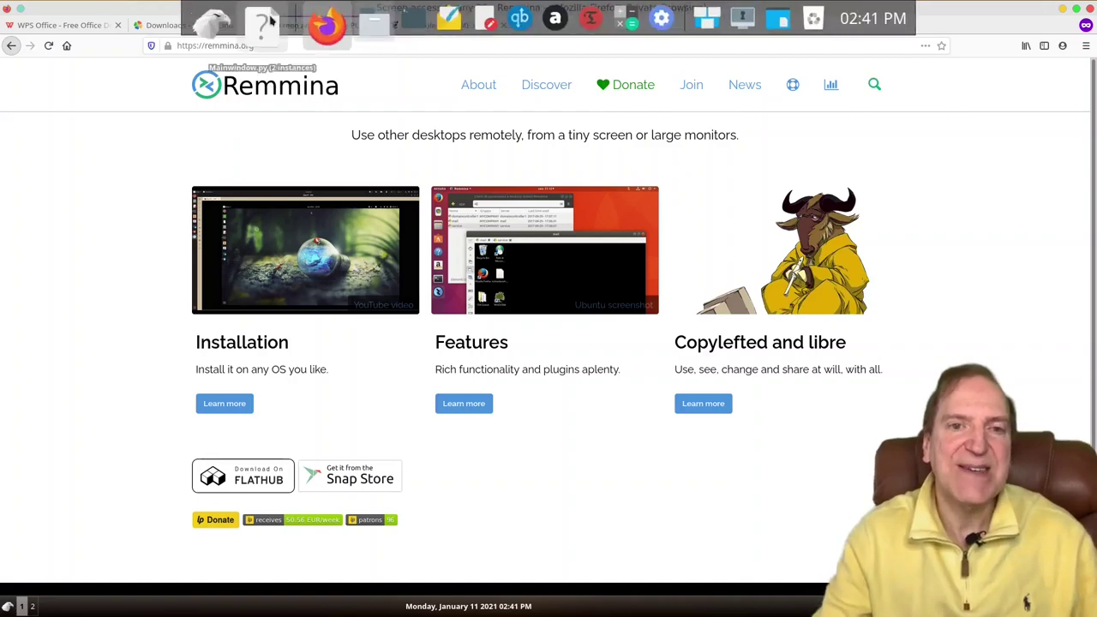
pyautogui.click(225, 26)
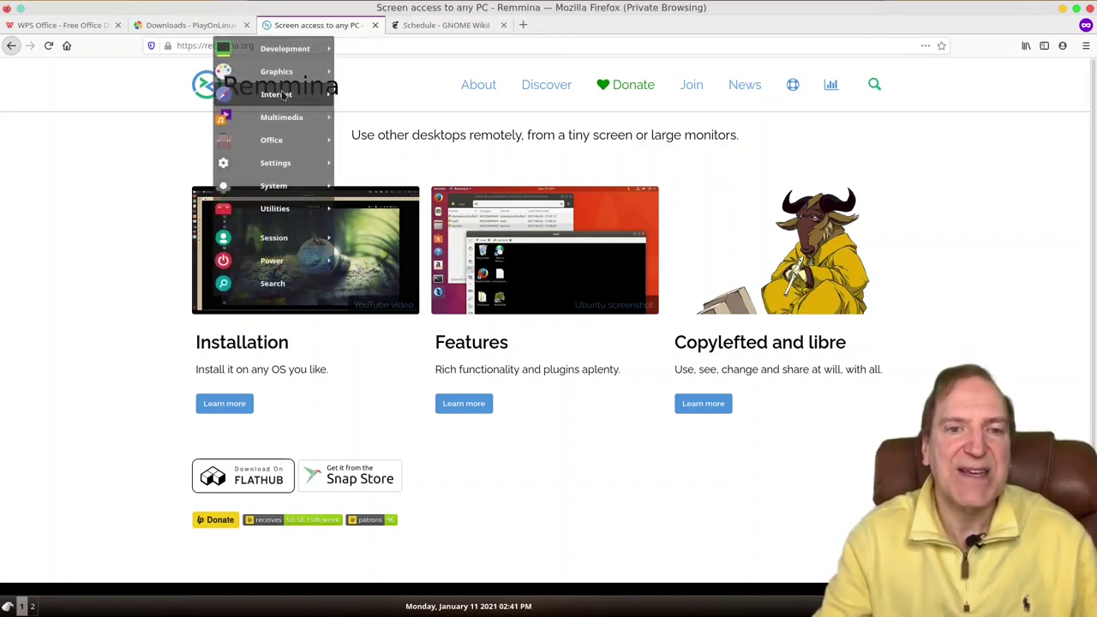
pyautogui.moveTo(275, 71)
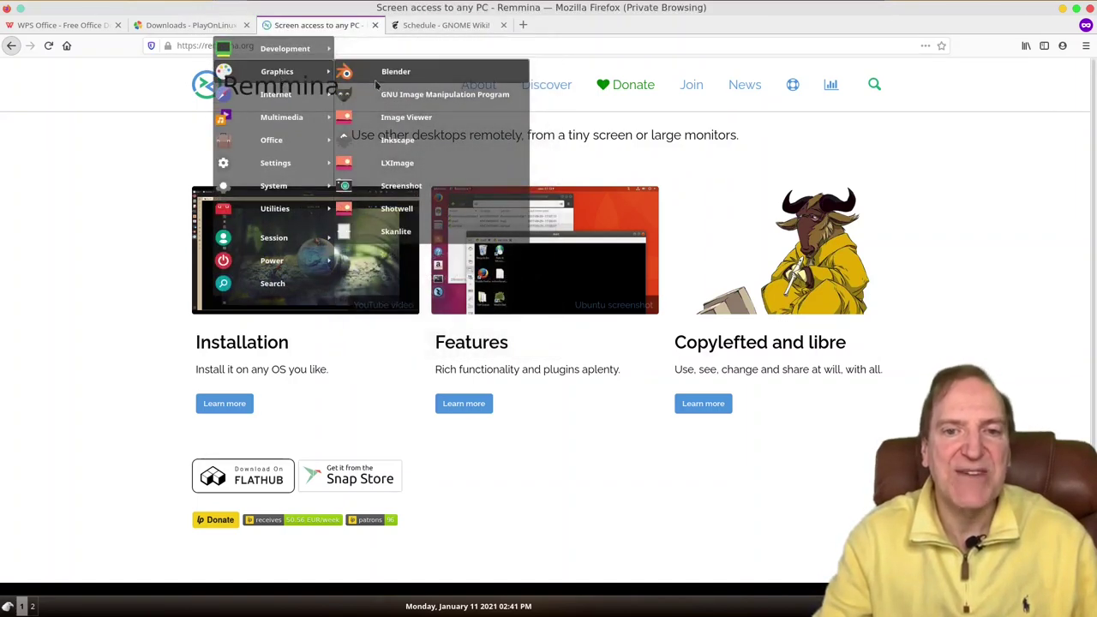
pyautogui.click(386, 145)
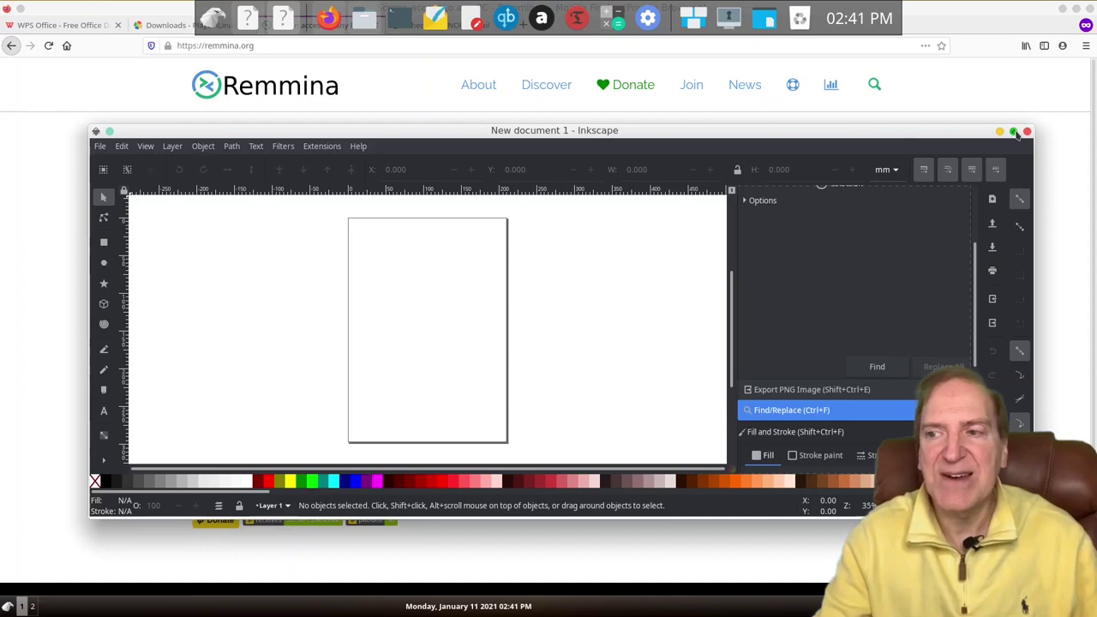
# Maximize the Inkscape window to look over its workspace, and close it.
pyautogui.click(1013, 132)
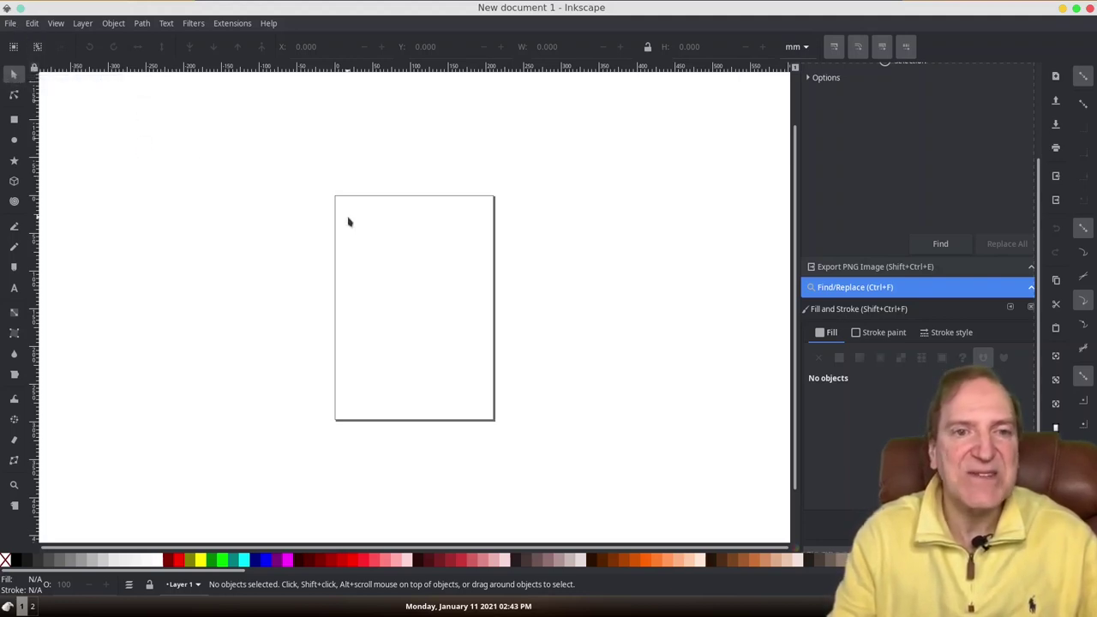
pyautogui.click(1089, 9)
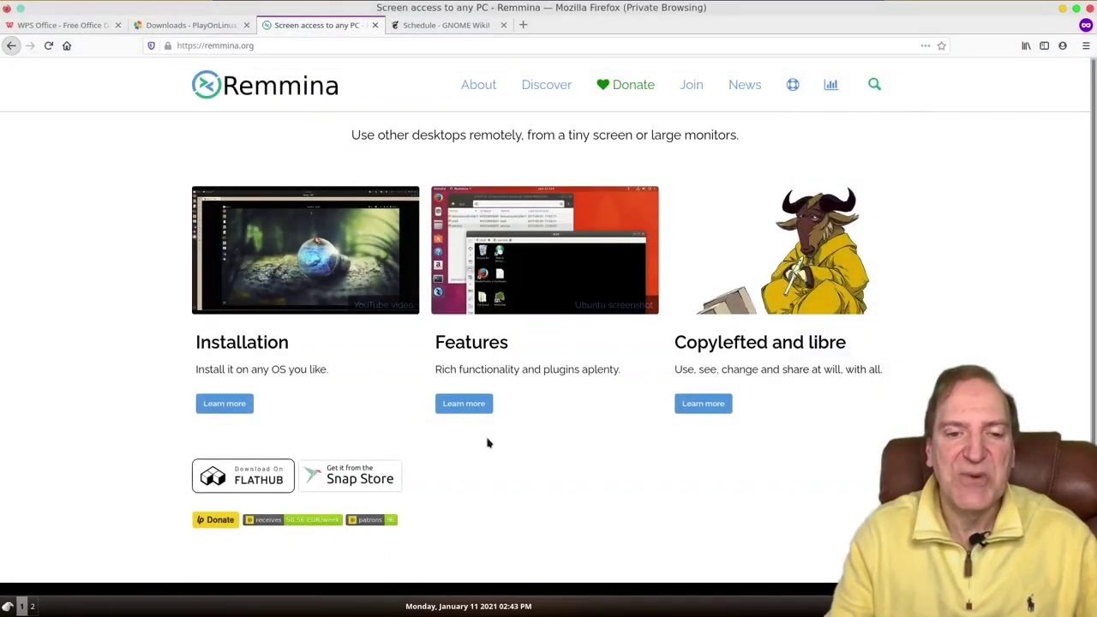